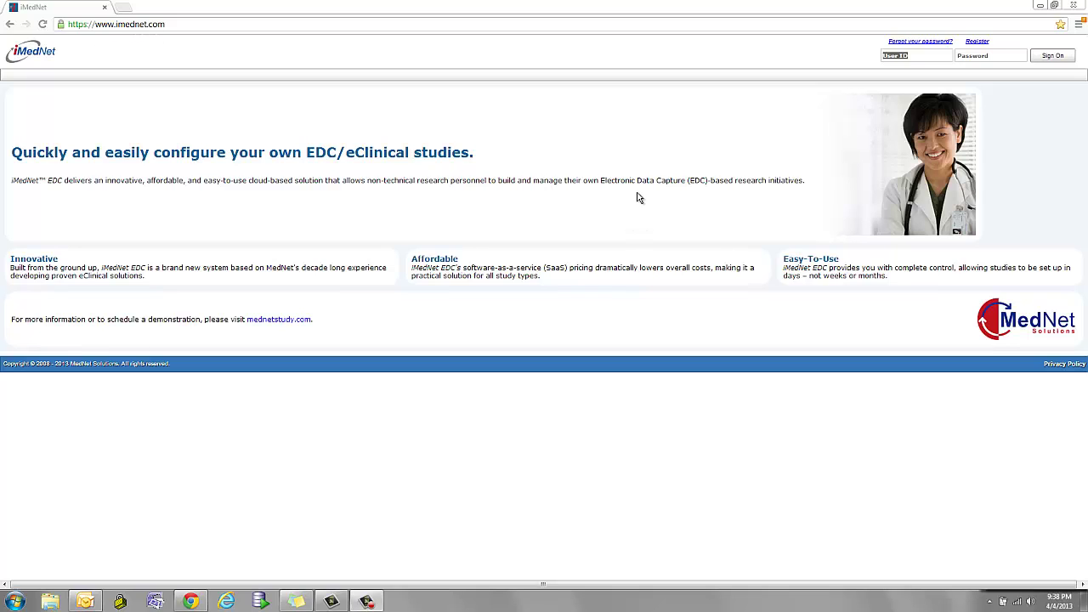
View the new-user registration form and the password reset dialog, closing each without changes.
click(975, 48)
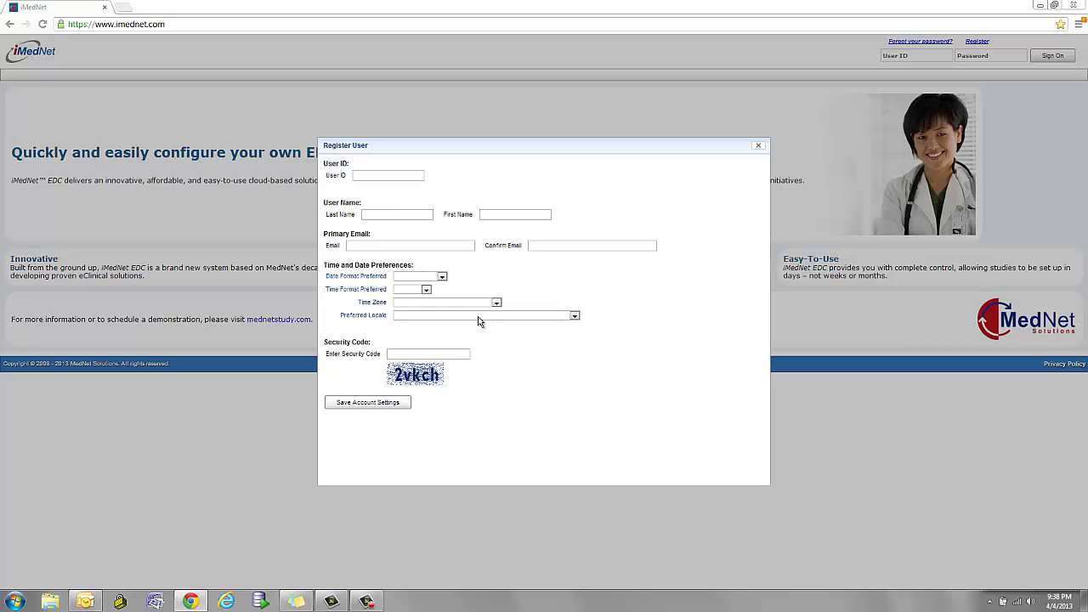
click(758, 145)
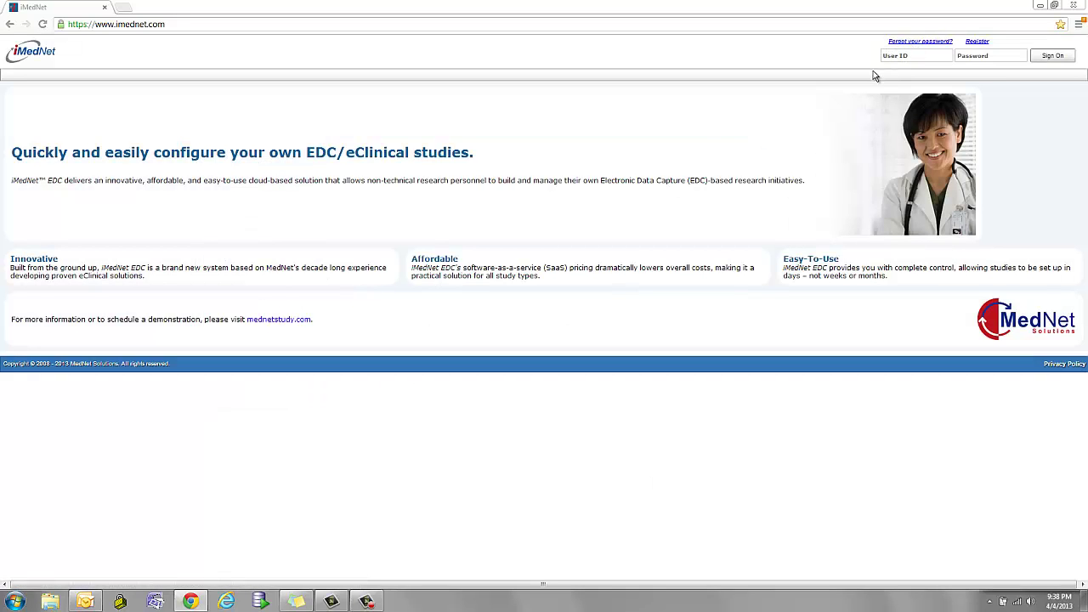
click(909, 41)
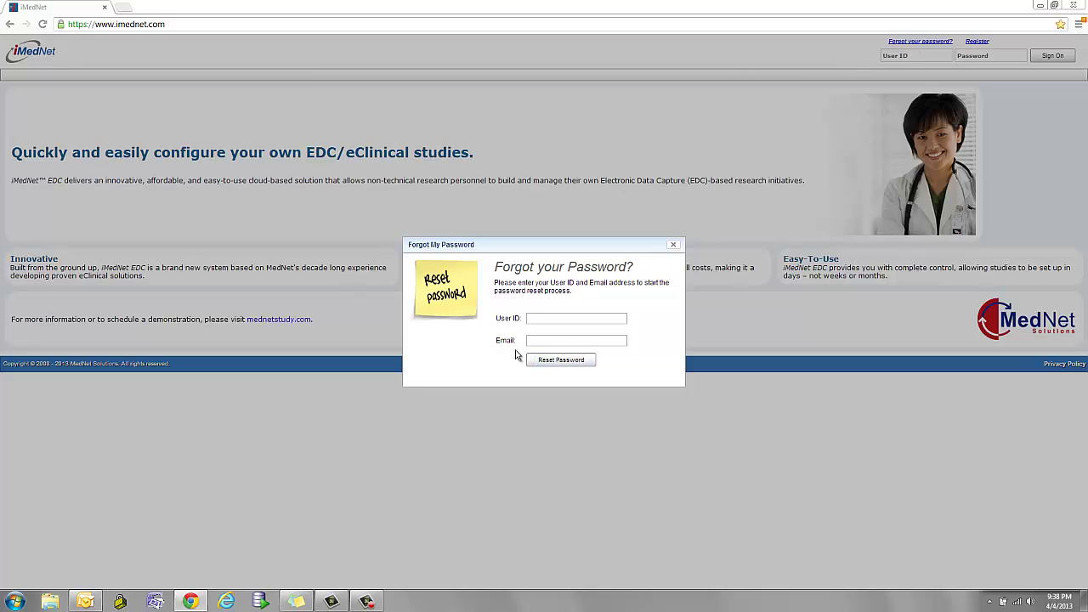
click(674, 245)
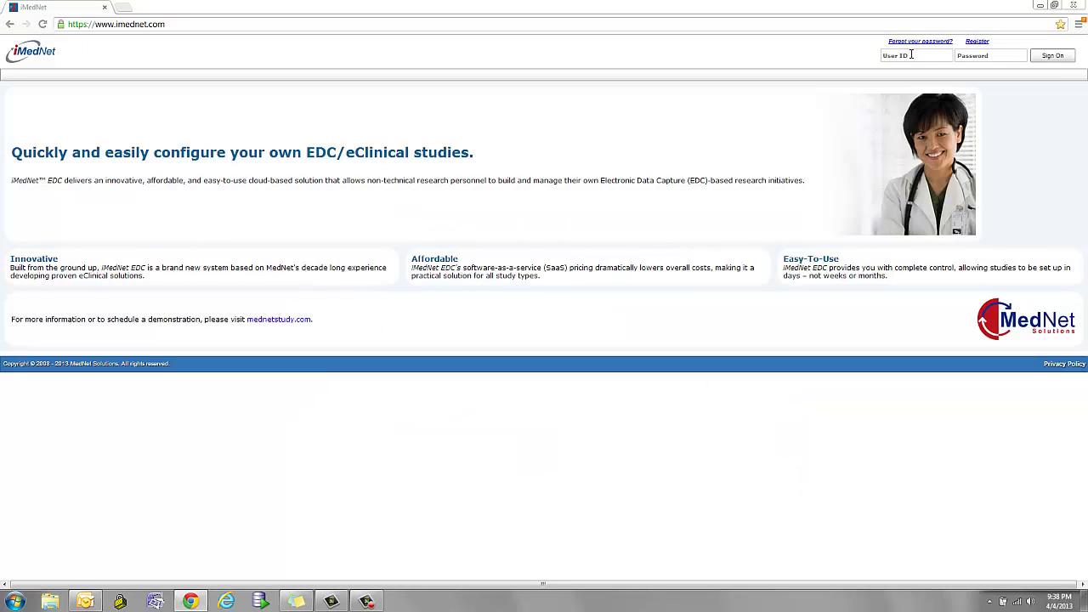
Sign in with the user ID and password.
click(911, 54)
key(Tab)
text(••••••••)
key(Return)
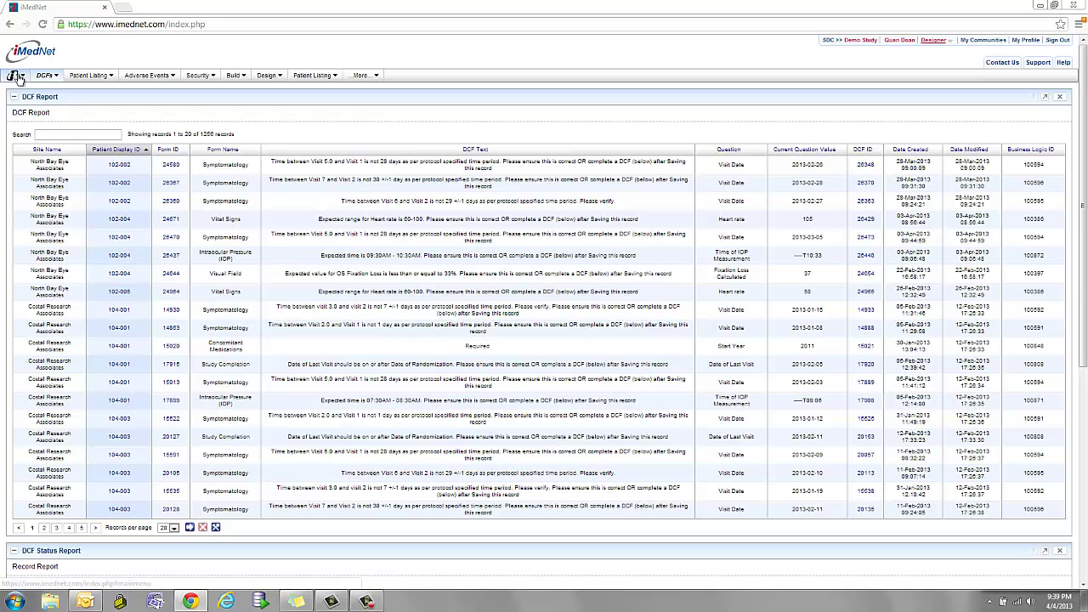
click(17, 77)
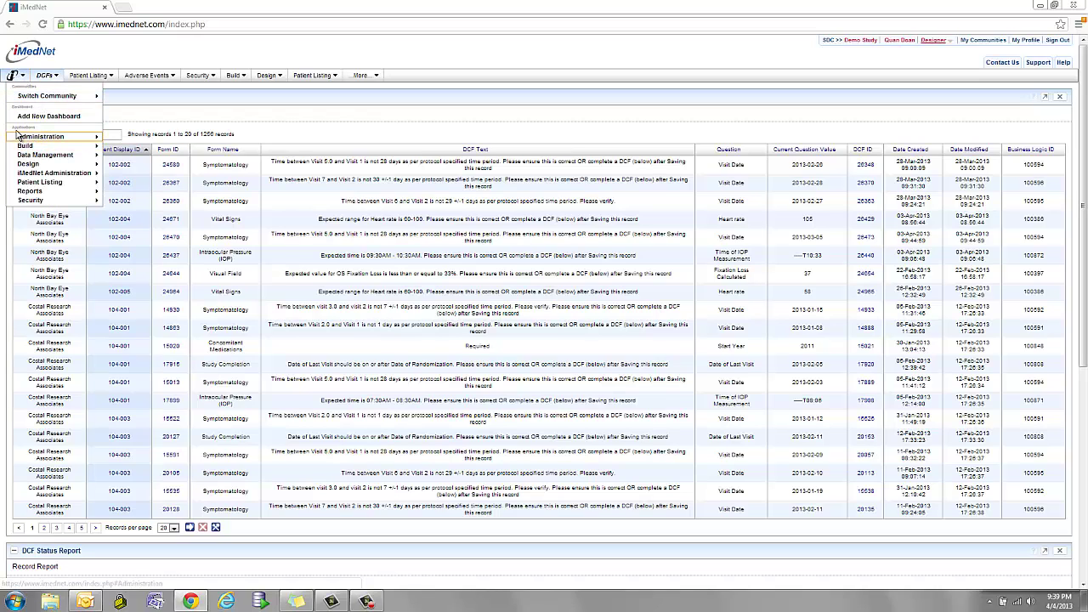
mouse_move(51, 143)
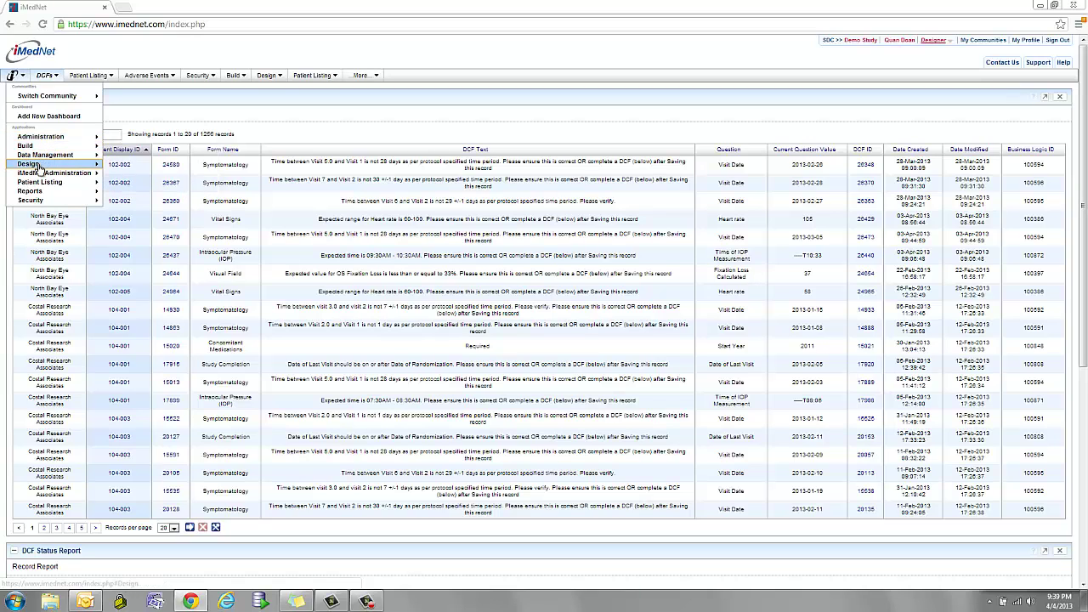
mouse_move(47, 195)
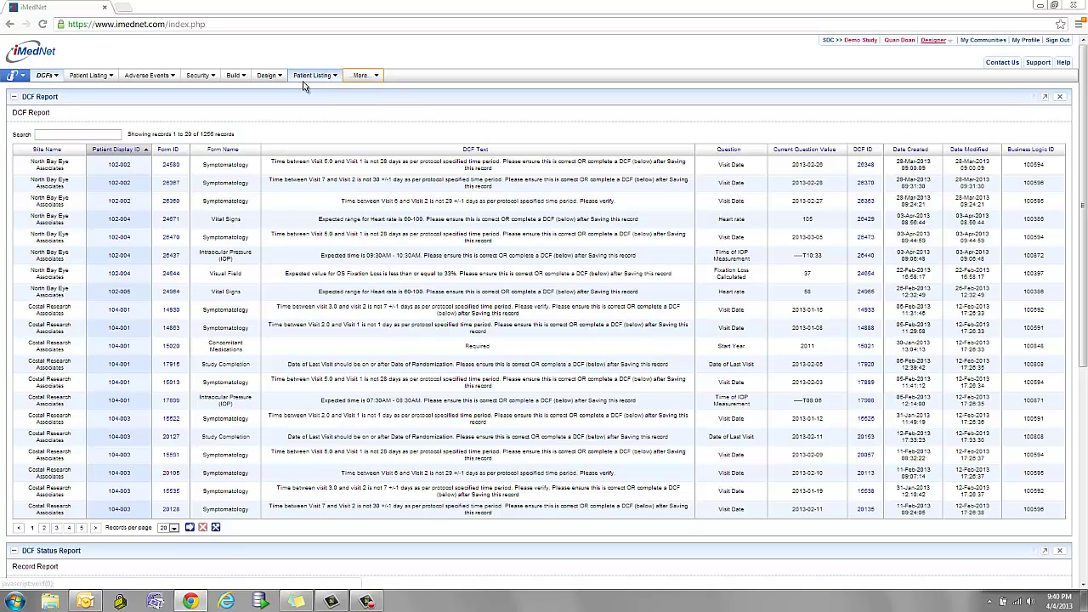
Change the current user role from Designer to Research Coordinator.
click(952, 42)
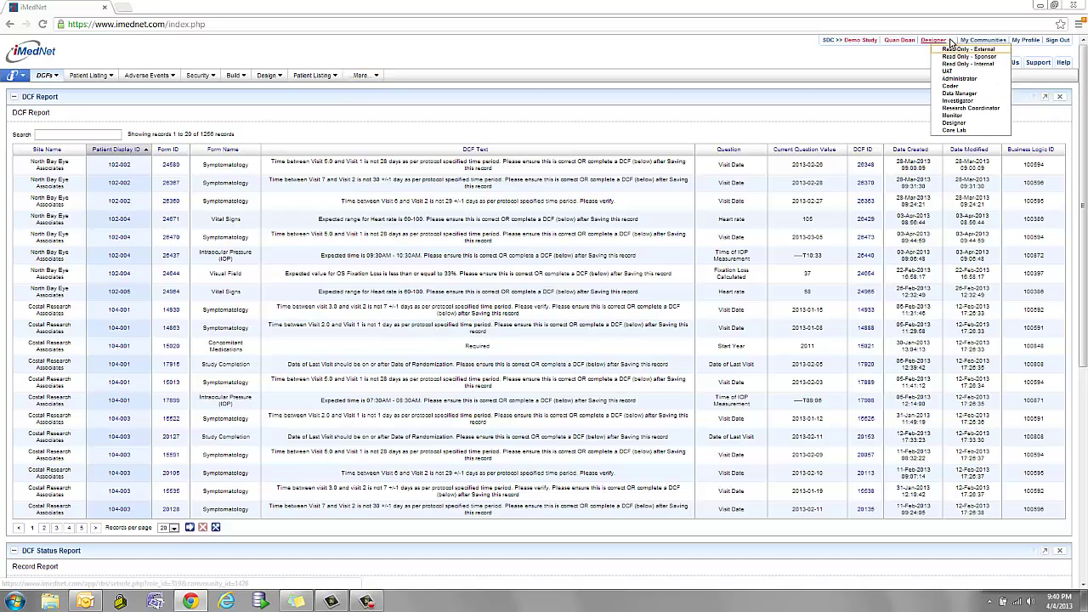
click(952, 116)
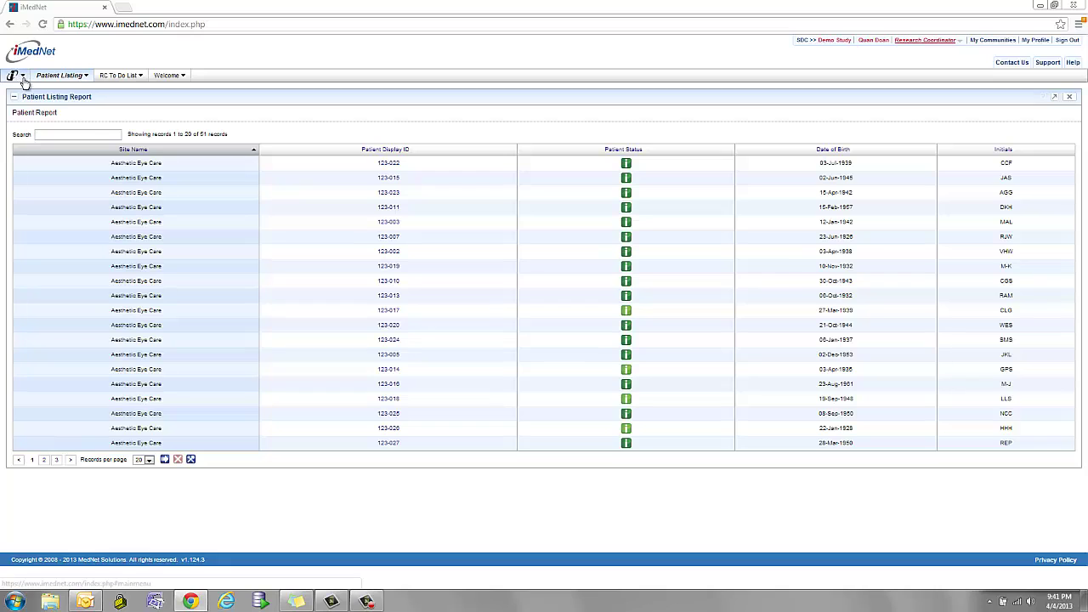
Choose Register Patient under Patient Listing in the iMedNet logo menu.
click(26, 80)
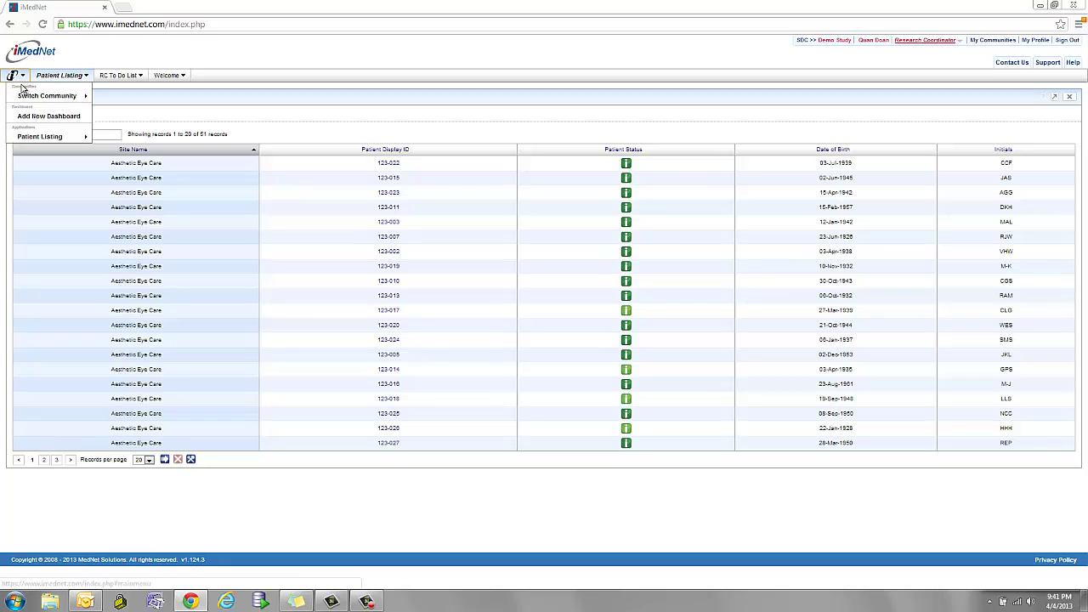
mouse_move(34, 142)
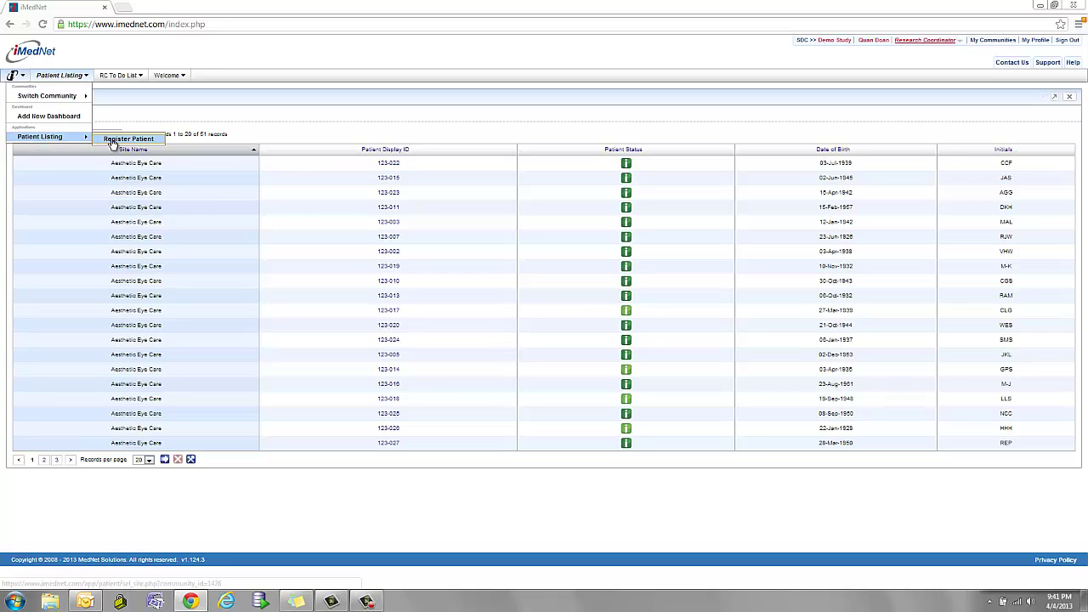
click(113, 141)
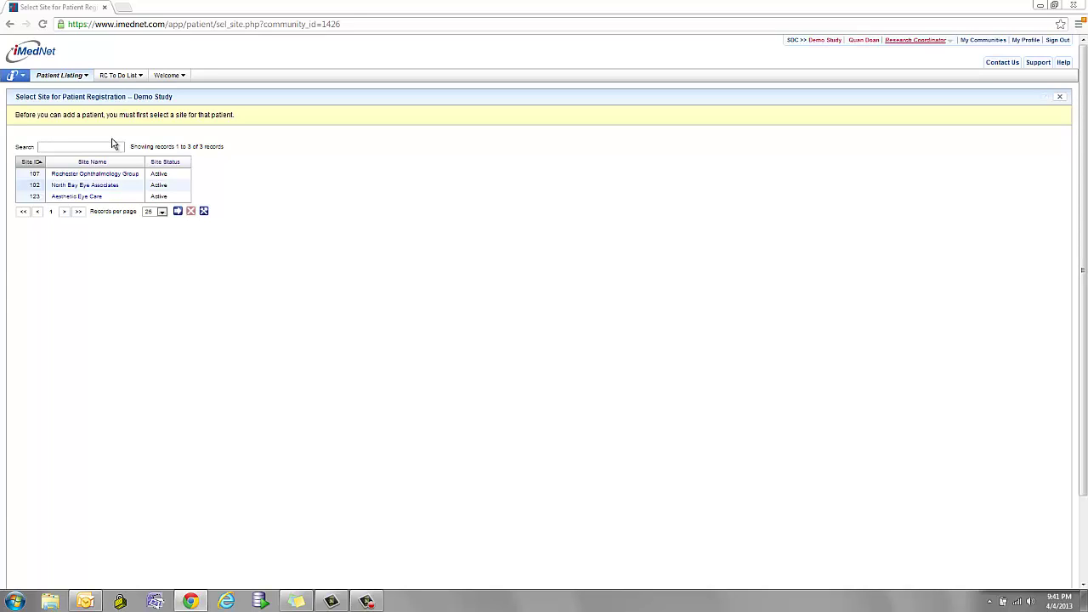
Pick North Bay Eye Associates as the site and enter Screening Number 999.
click(88, 186)
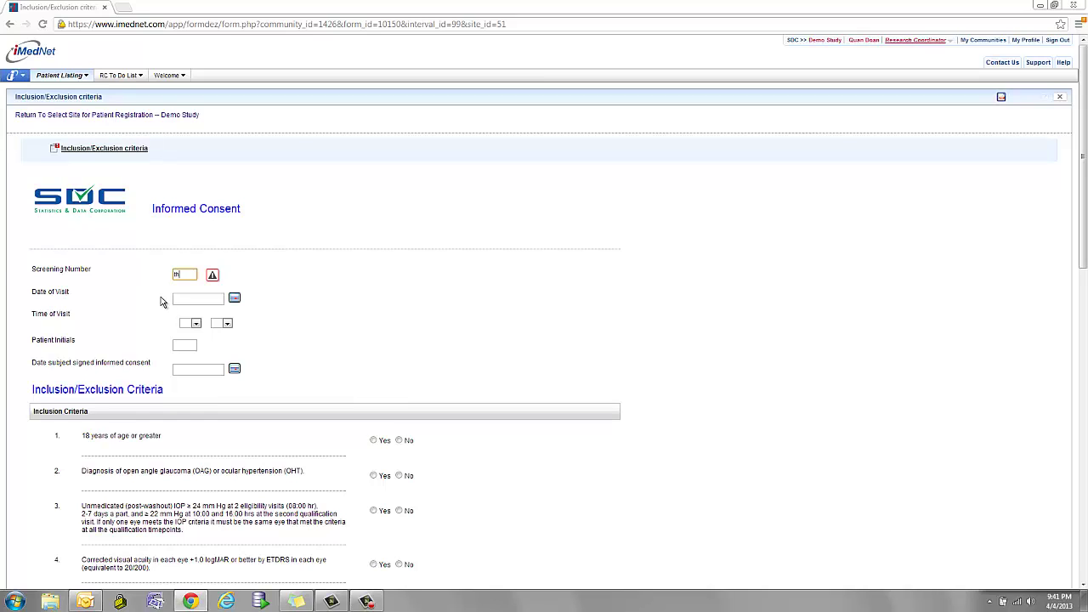
key(Tab)
key(Tab)
key(Tab)
key(Tab)
key(Tab)
mouse_move(211, 278)
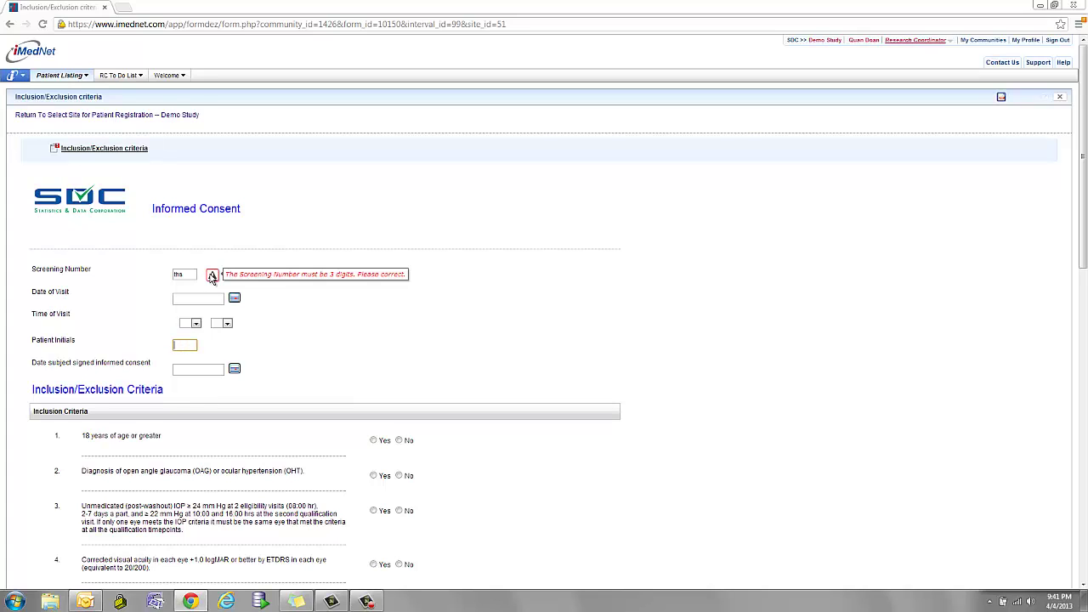
drag(194, 273, 153, 273)
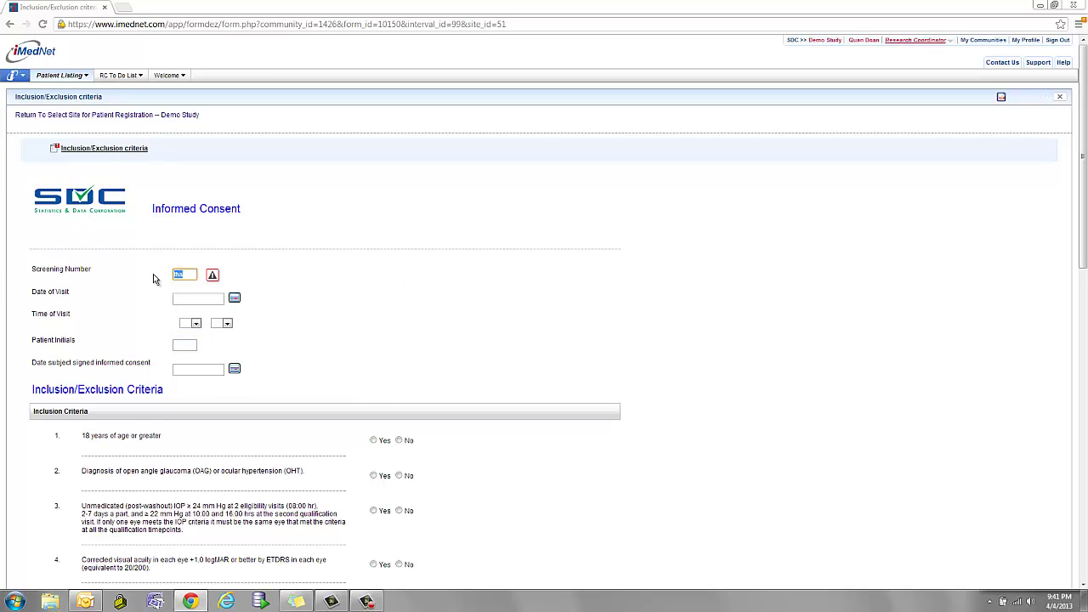
text(999)
key(Tab)
Set the visit date to 01-Apr-2013, visit time 00:01, and patient initials ABC.
click(234, 298)
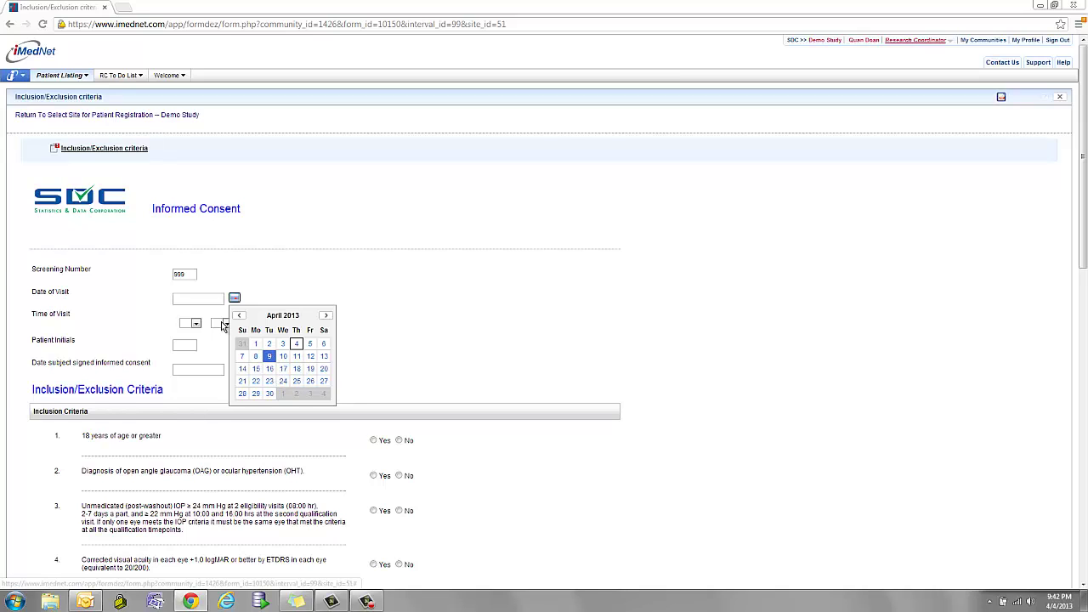
click(256, 344)
click(198, 324)
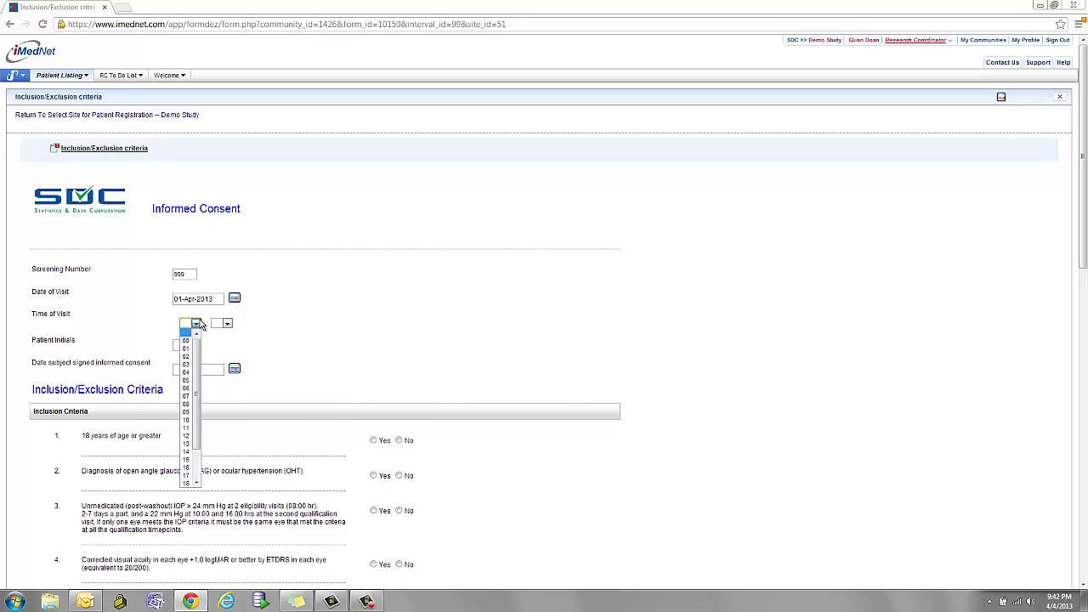
click(187, 341)
click(226, 324)
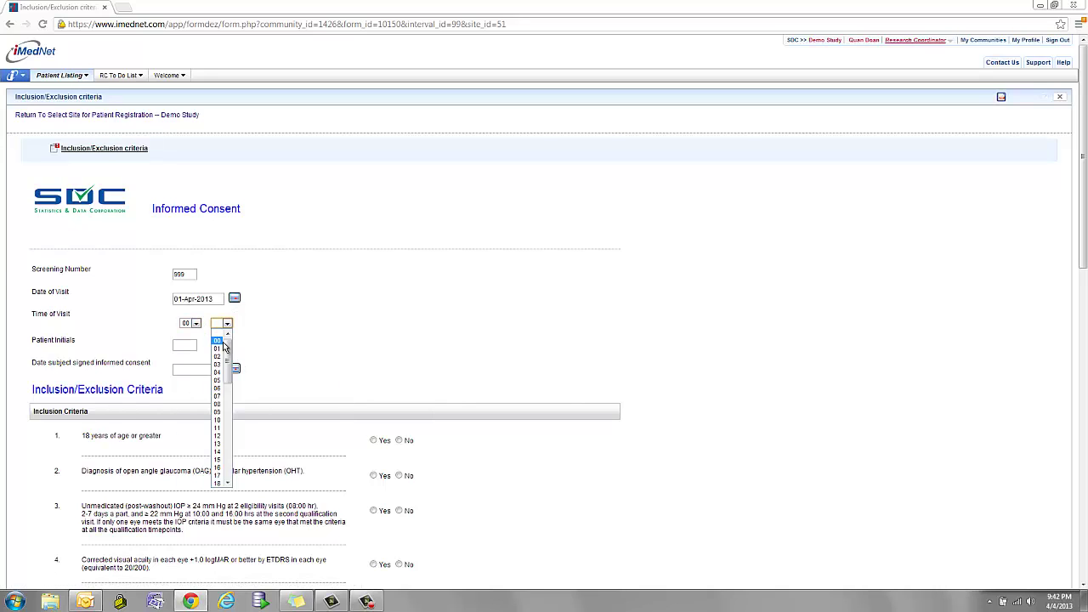
click(223, 342)
click(180, 347)
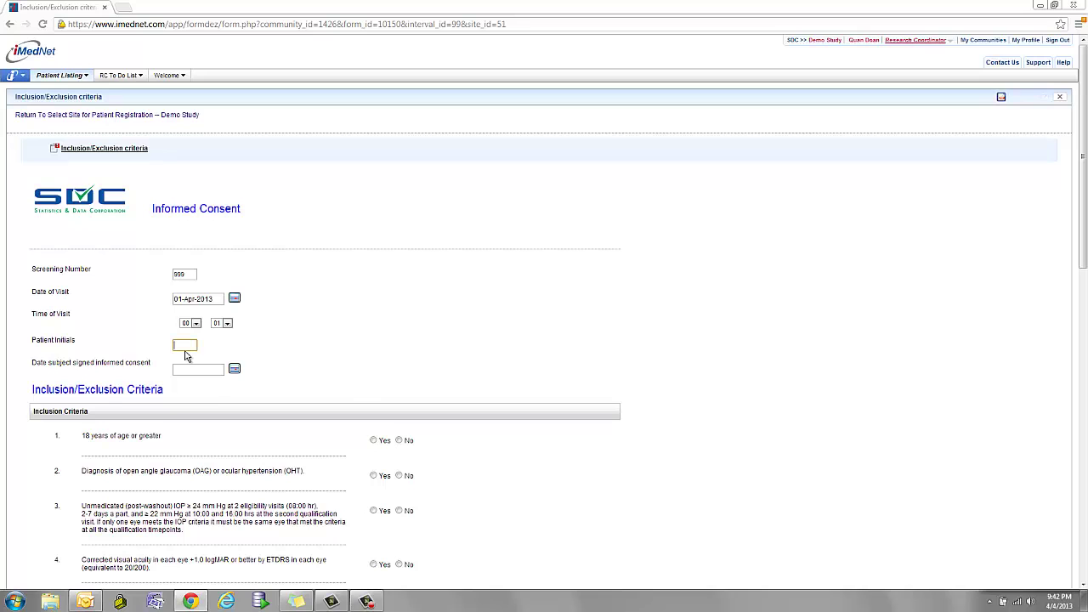
text(ABC)
scroll(328, 357, down, 5)
scroll(330, 371, down, 5)
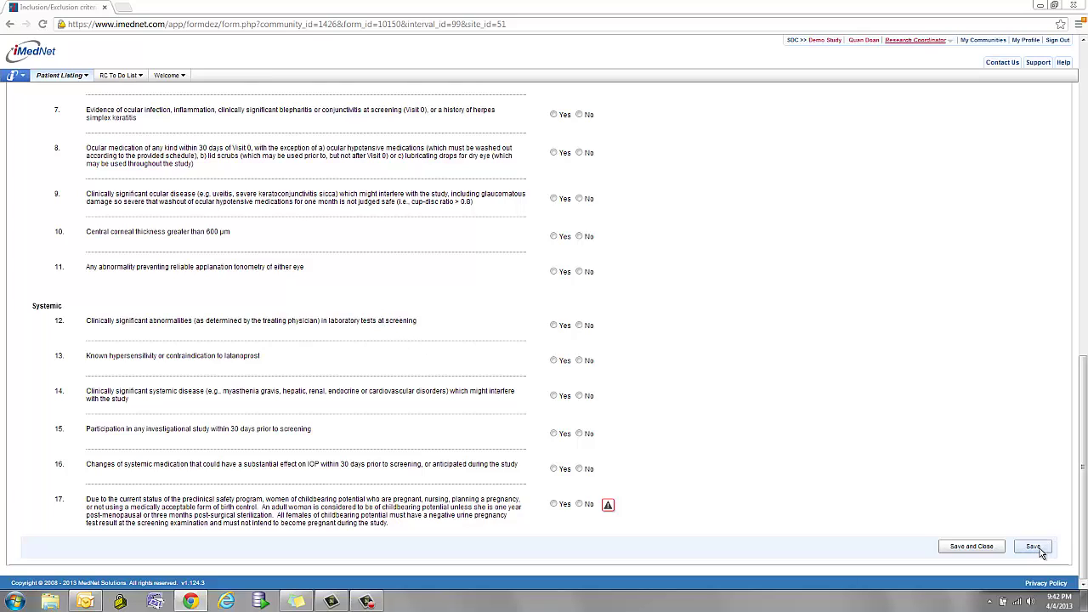
Save the Inclusion/Exclusion form, confirm the alert, and open the new patient's record page.
click(1039, 548)
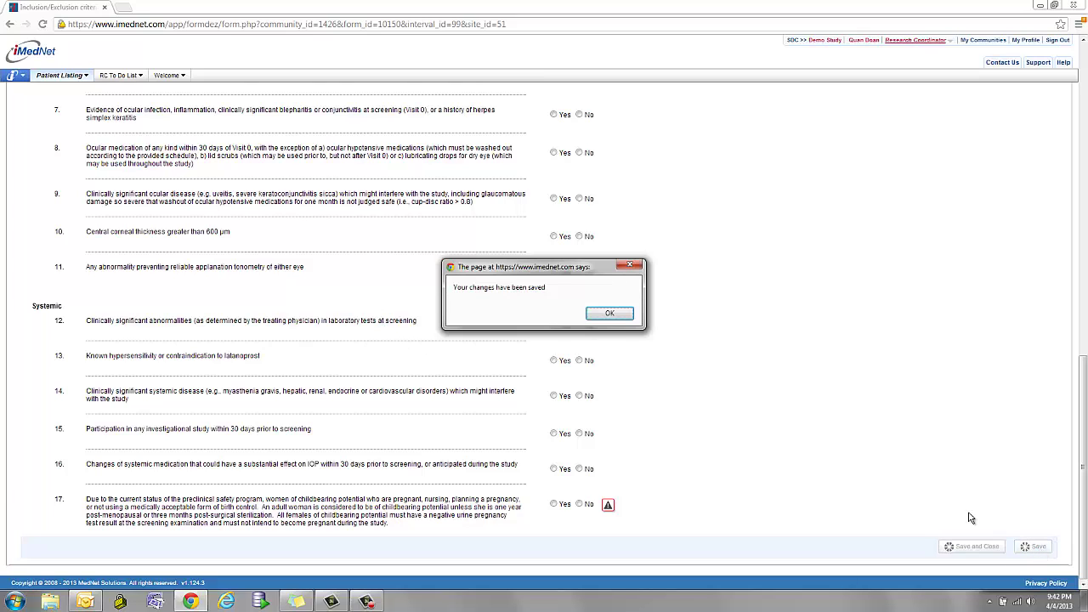
click(618, 316)
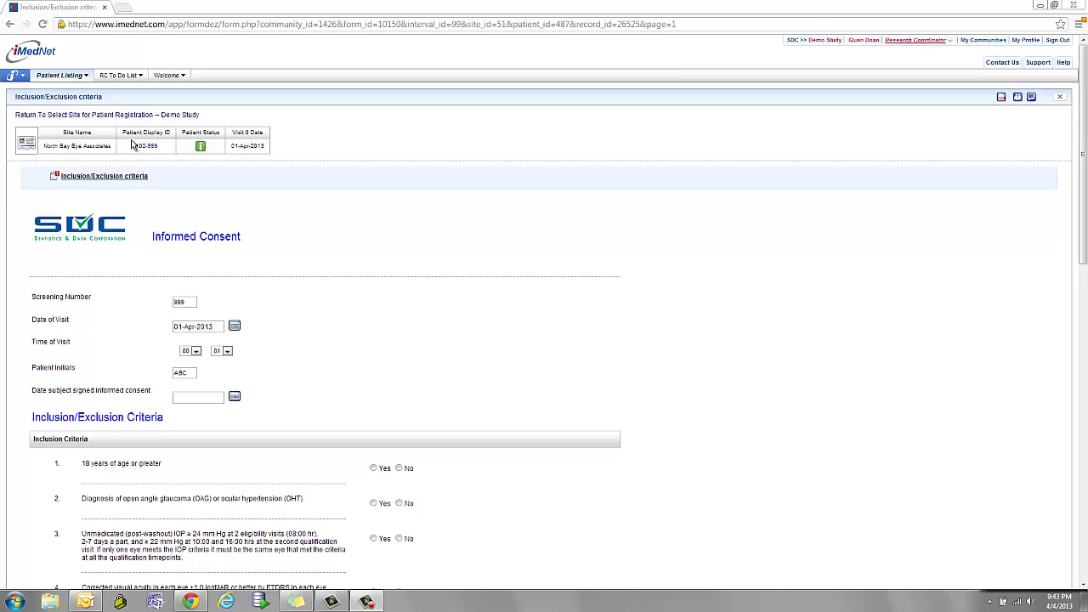
click(147, 147)
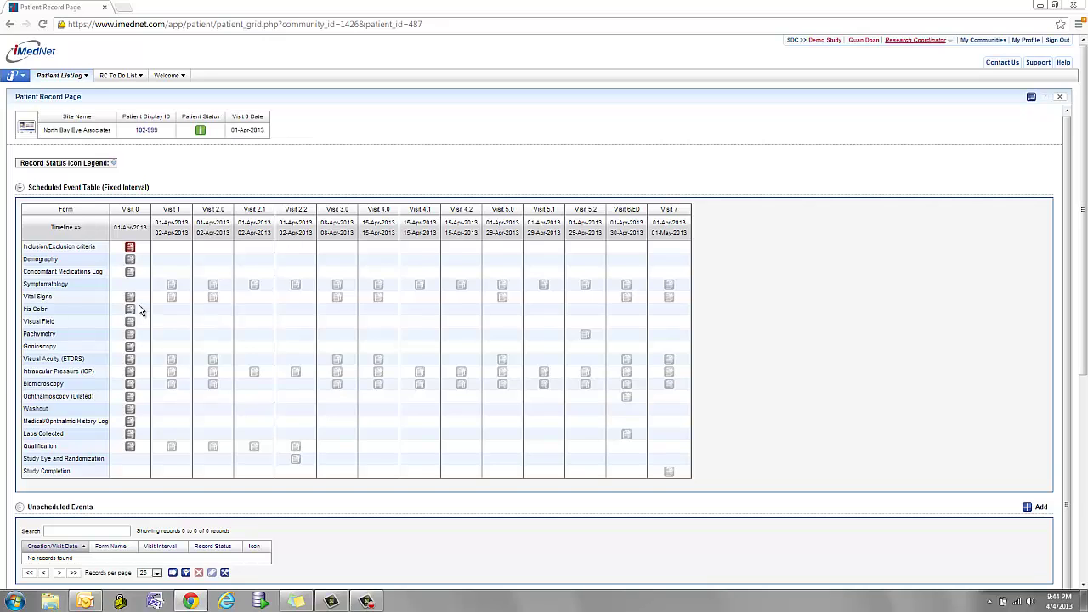
Open the Visit 0 Demography form from the patient's record grid.
click(131, 248)
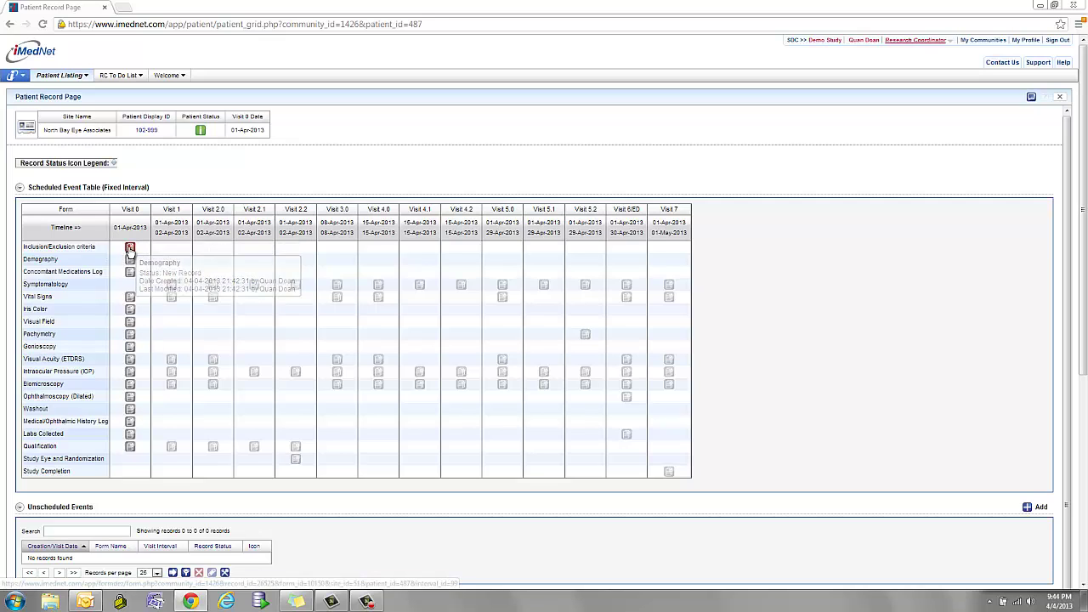
mouse_move(129, 251)
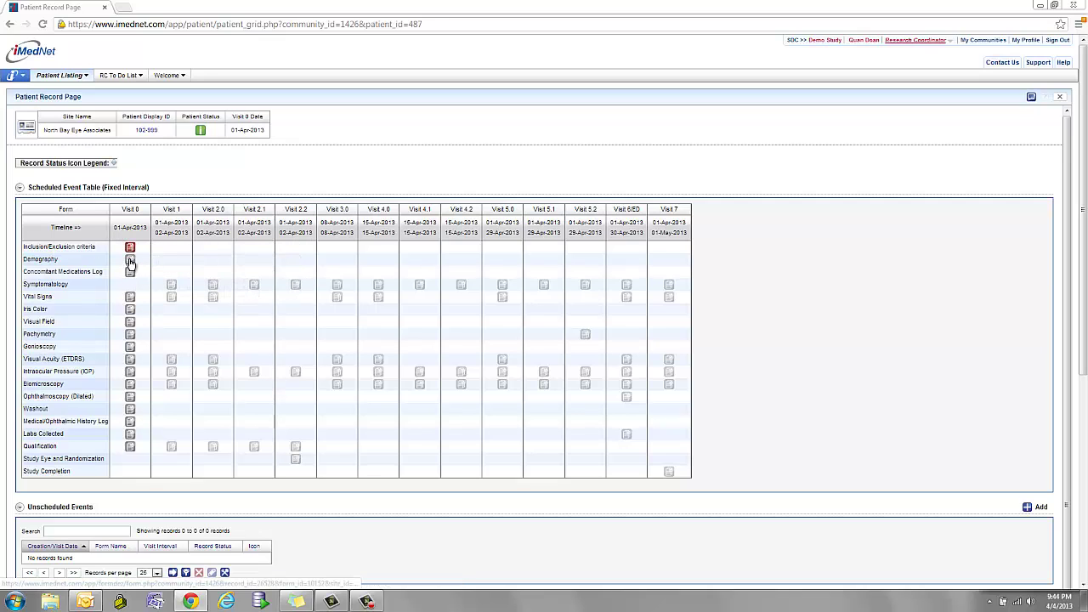
click(130, 260)
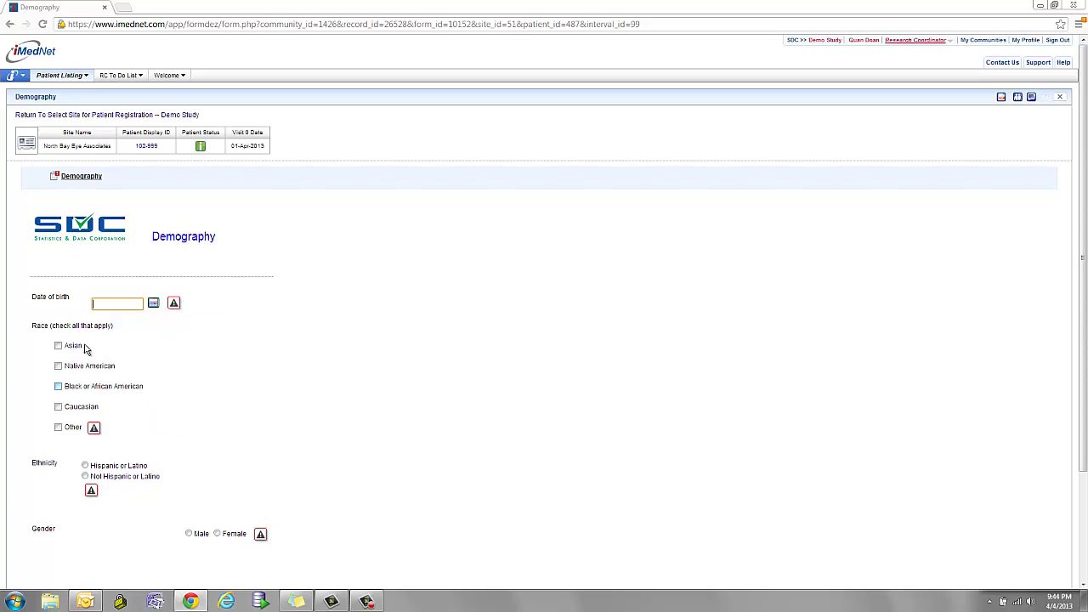
Enter birth date, race Asian and Native American, Female, not childbearing, Hispanic ethnicity, then save.
text(4-Apr-1980)
key(Tab)
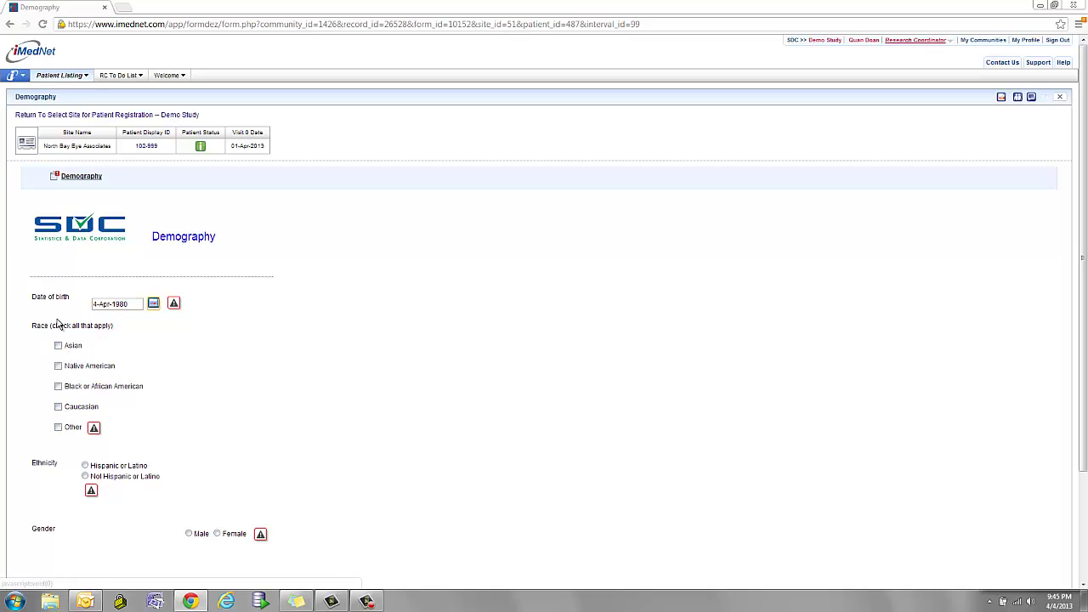
click(57, 345)
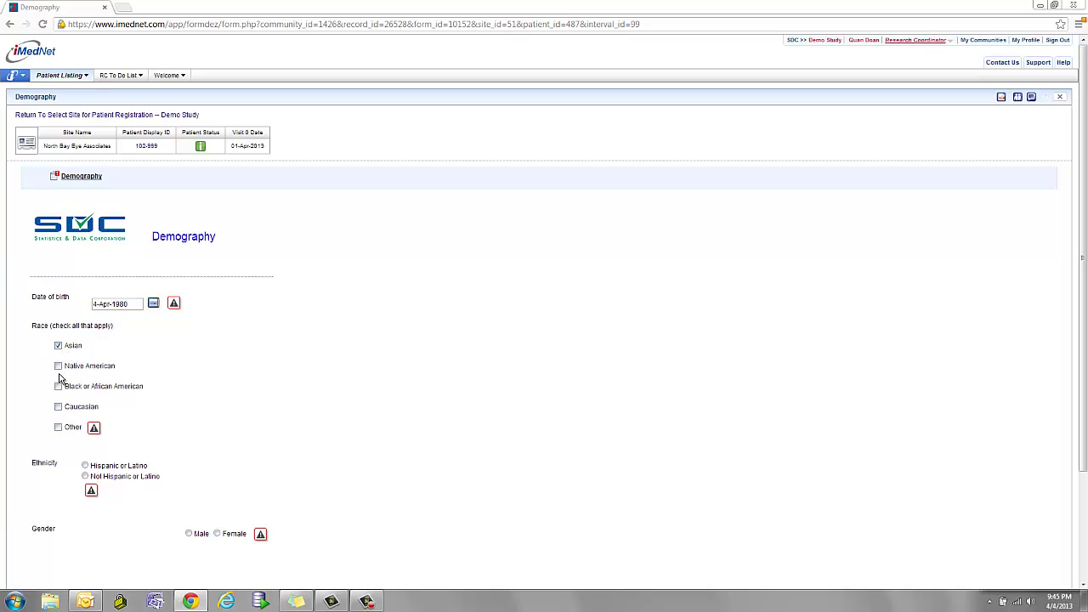
click(58, 366)
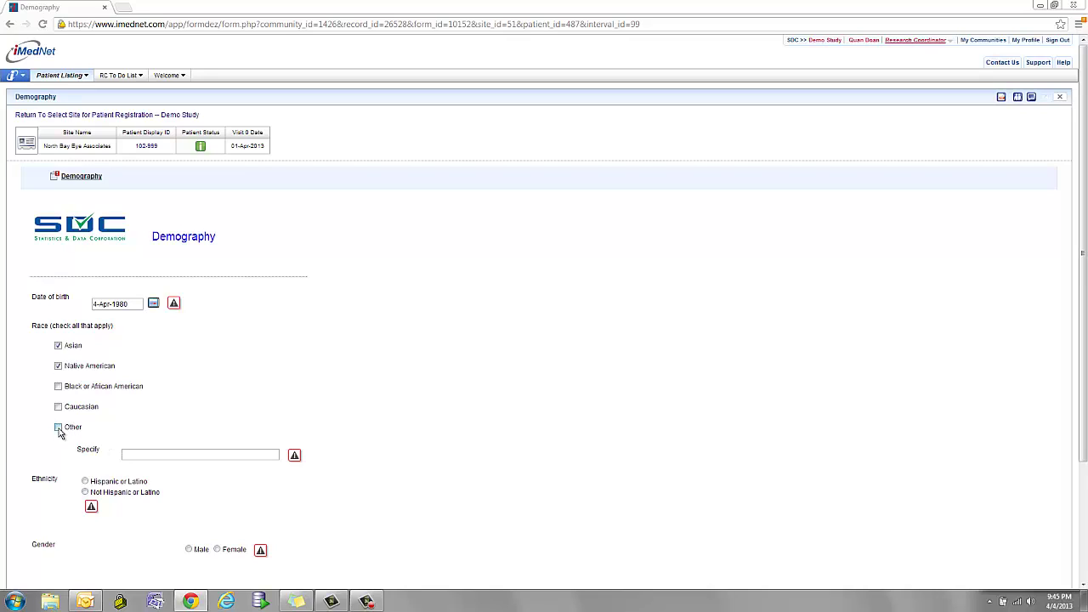
click(59, 427)
scroll(49, 323, down, 2)
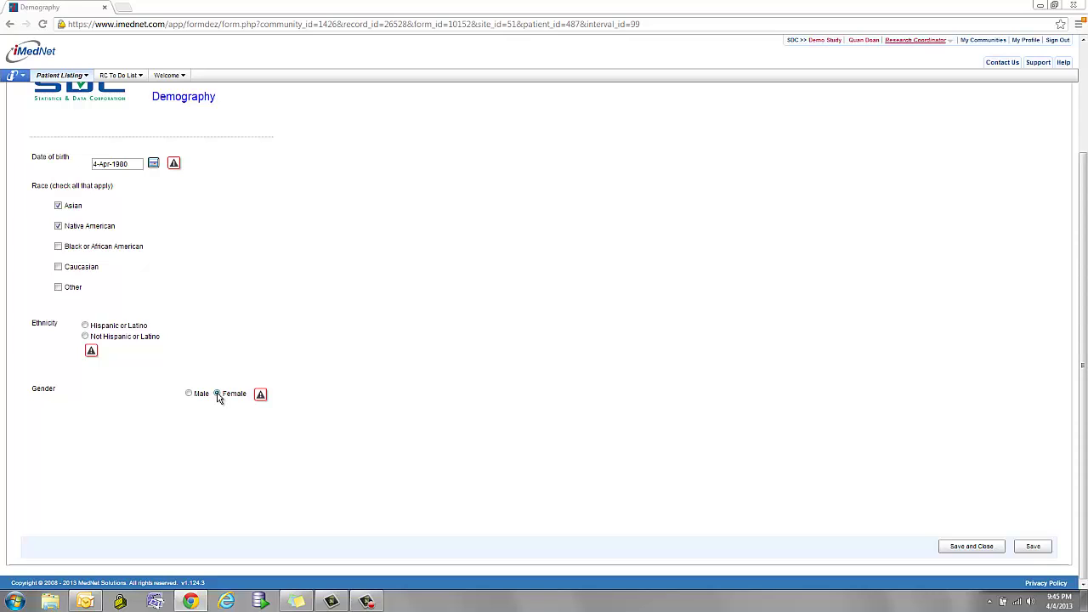
click(217, 395)
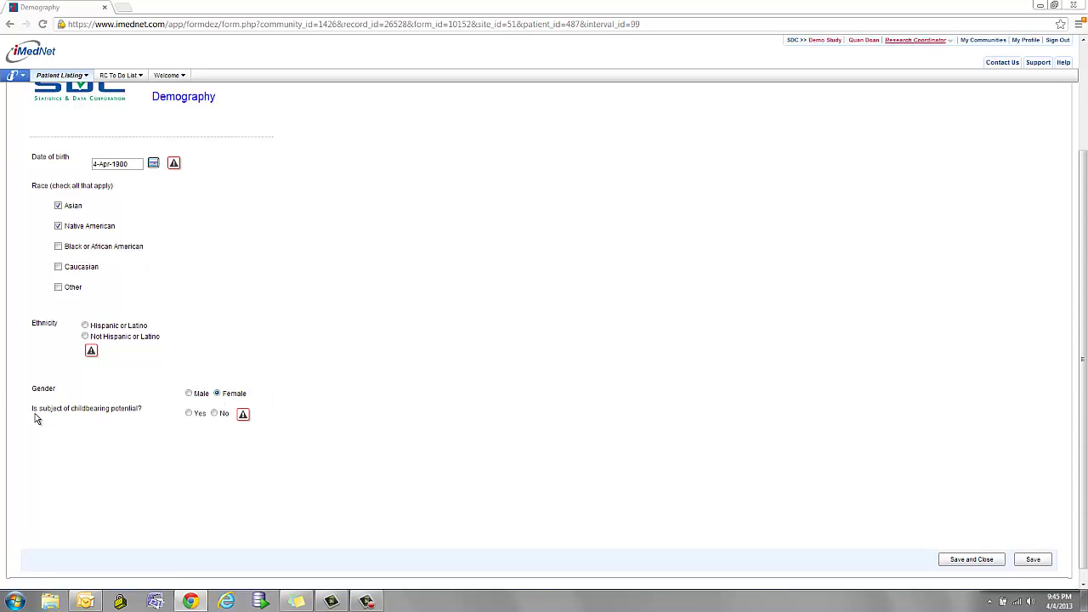
click(215, 413)
click(85, 326)
mouse_move(170, 167)
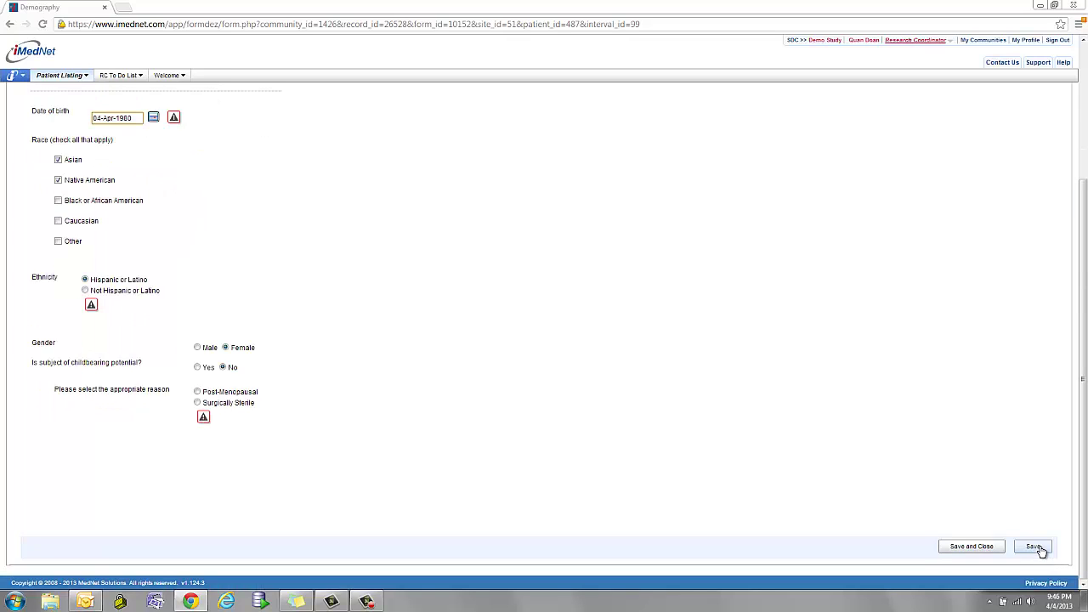
click(1039, 548)
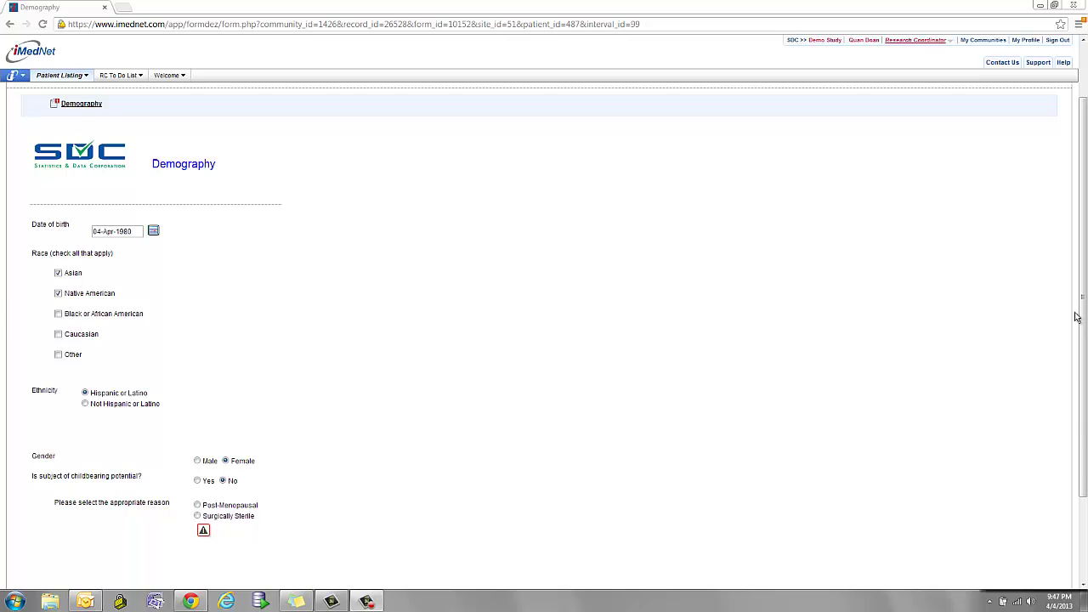
Add Surgically Sterile with procedure date 01-Apr-2013 and save with reason Updated Source Data.
drag(1083, 340, 1085, 460)
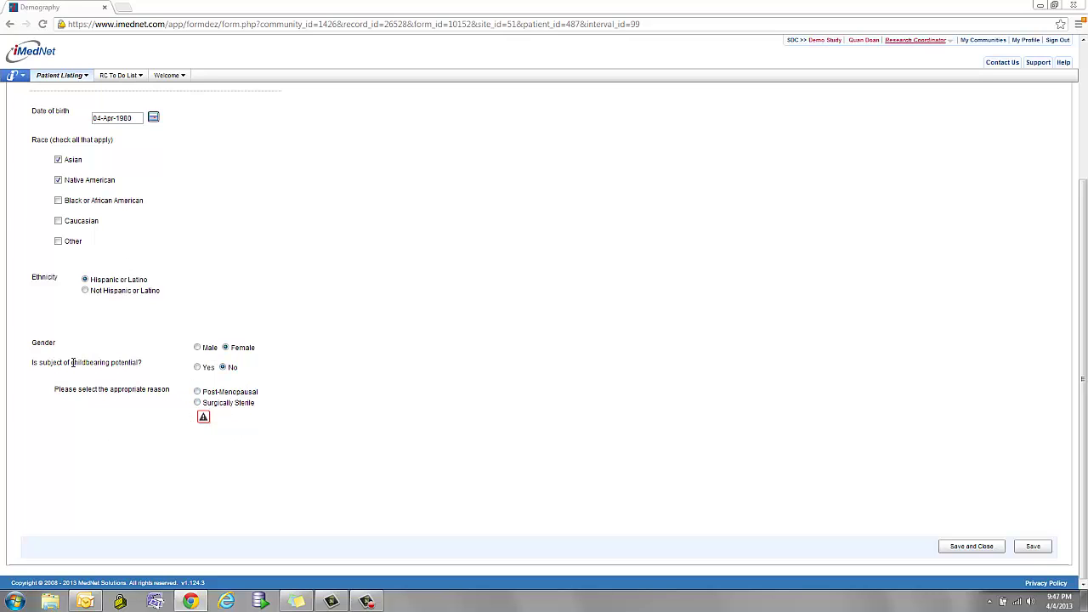
click(197, 402)
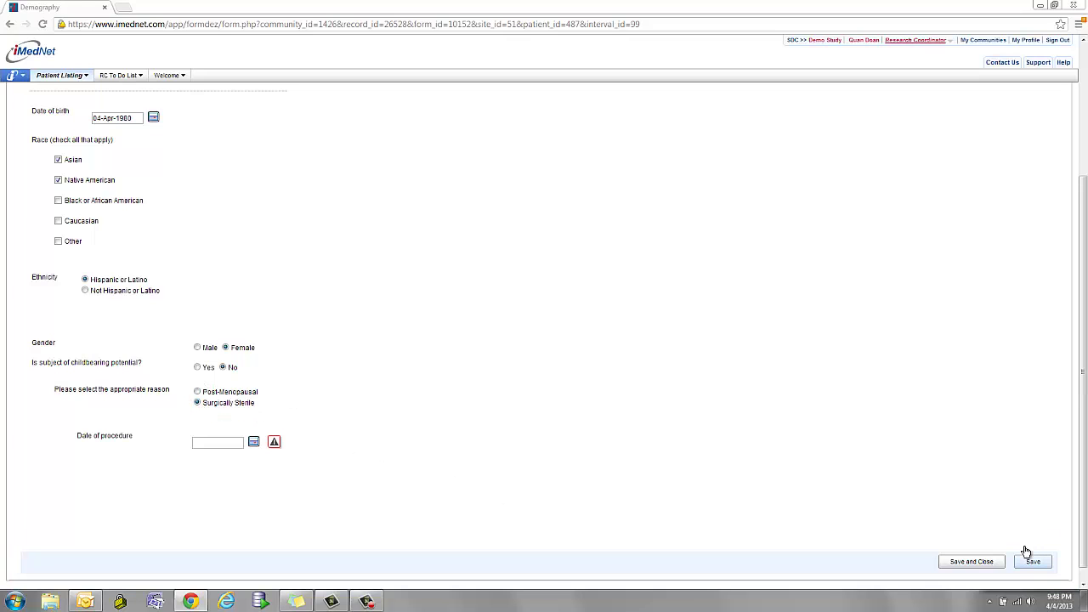
click(253, 442)
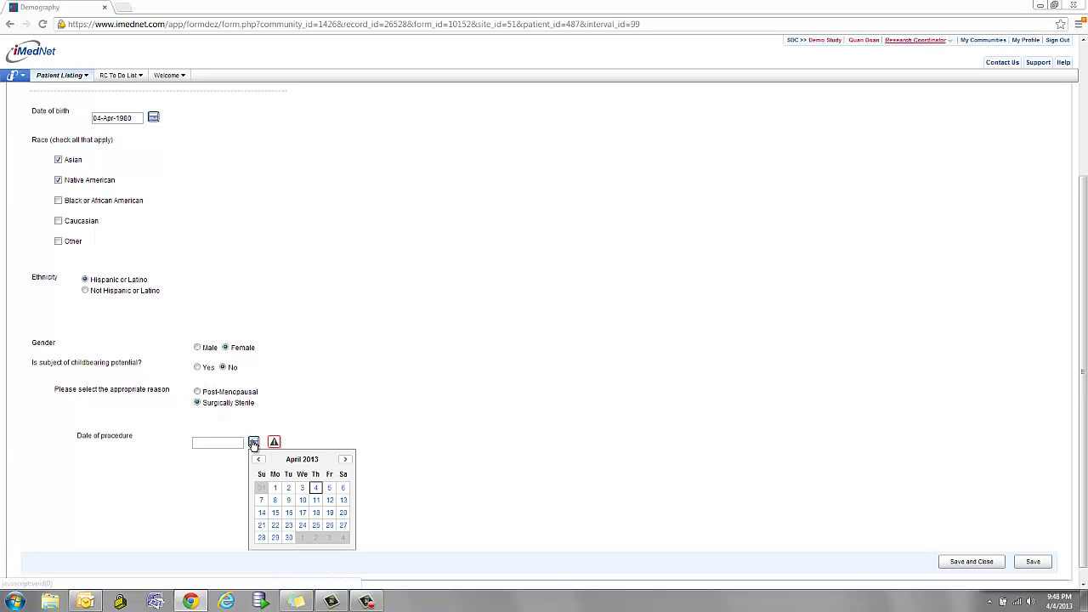
click(274, 487)
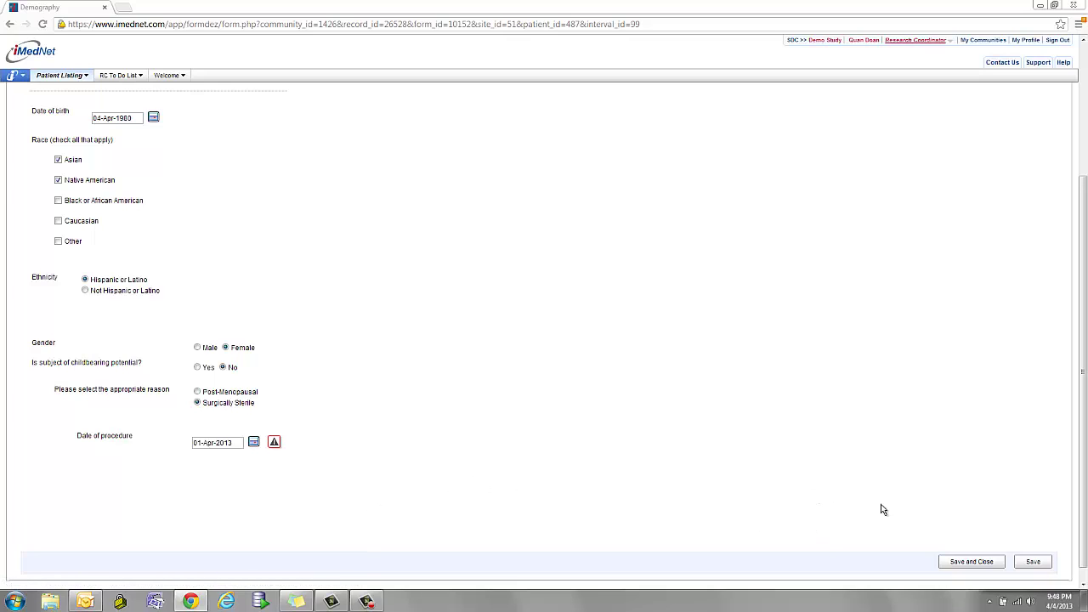
click(1032, 562)
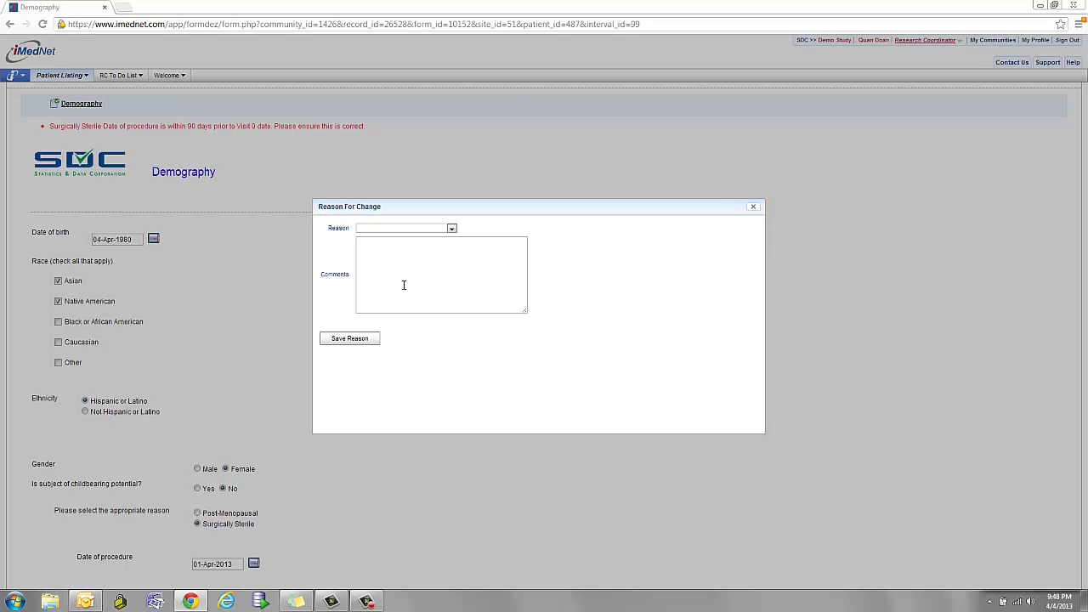
click(417, 228)
click(392, 282)
click(360, 339)
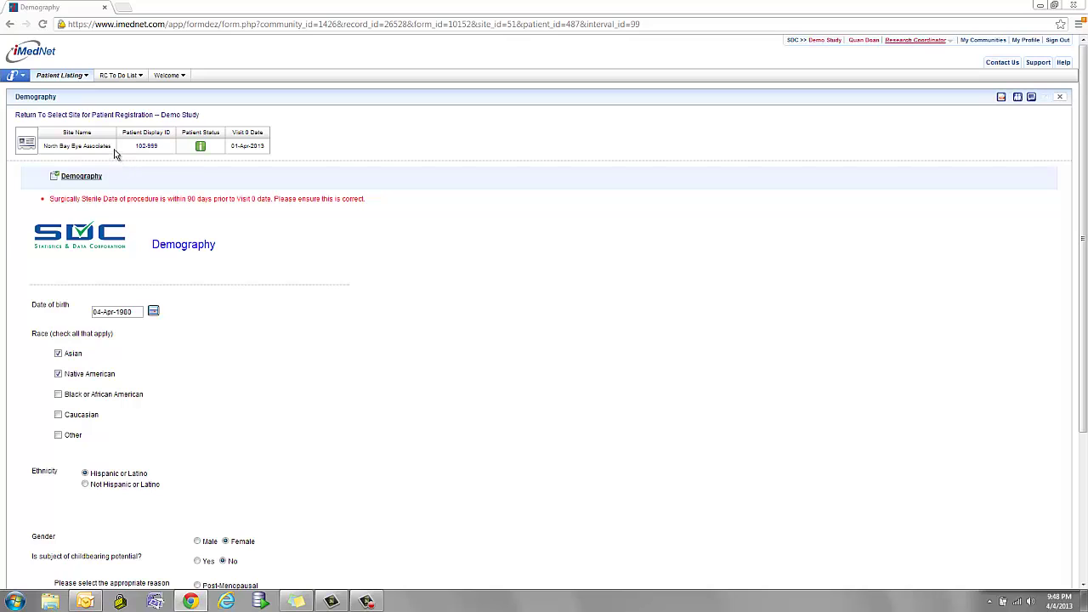
Open the Visit 0 Medical/Ophthalmic History Log in a new tab and add a Medical History row.
click(144, 147)
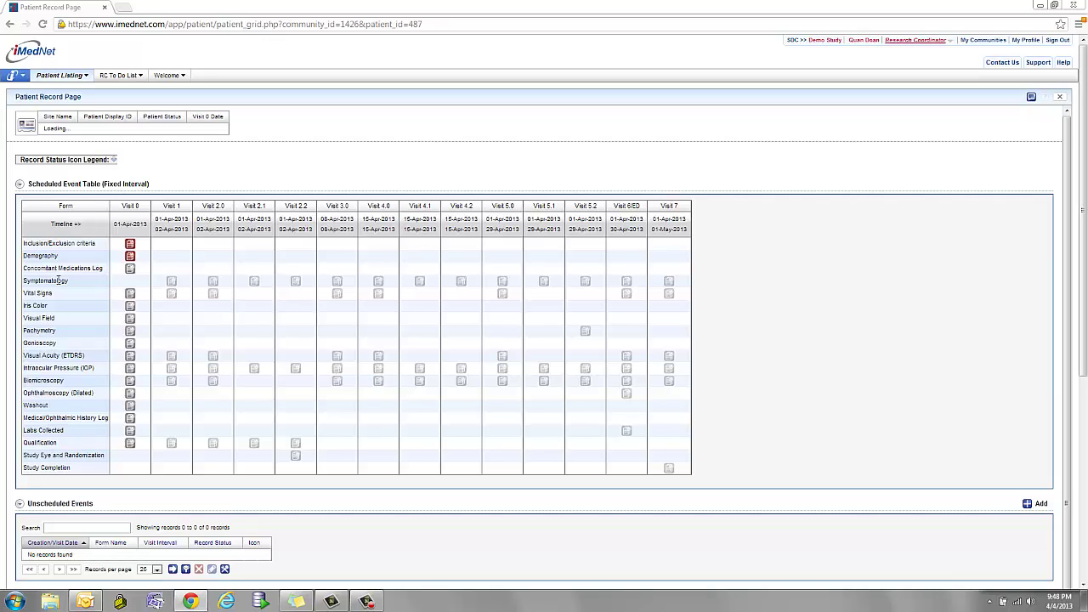
right_click(130, 425)
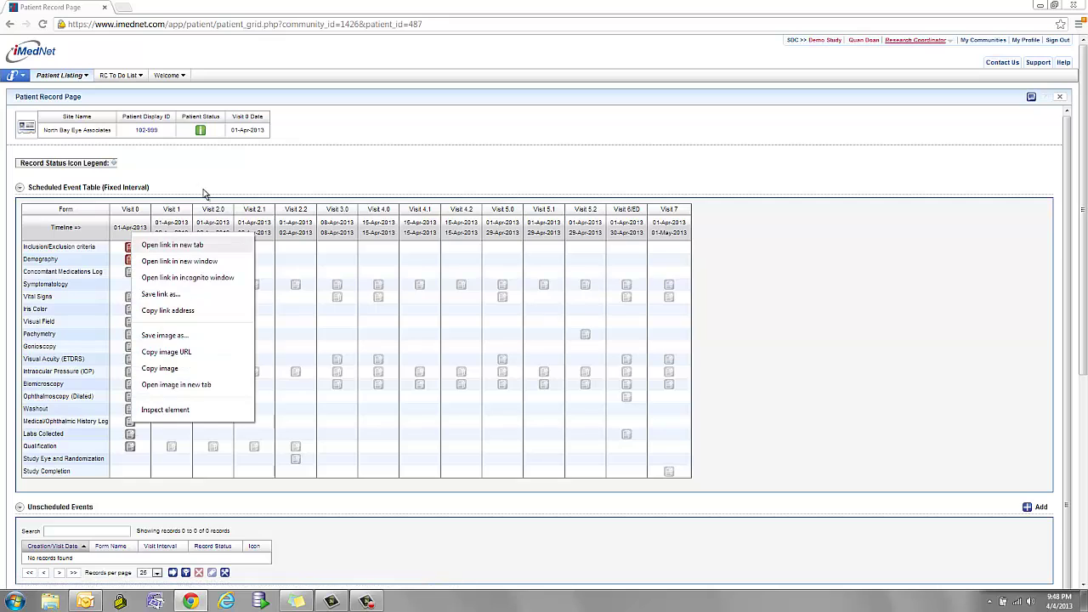
click(166, 244)
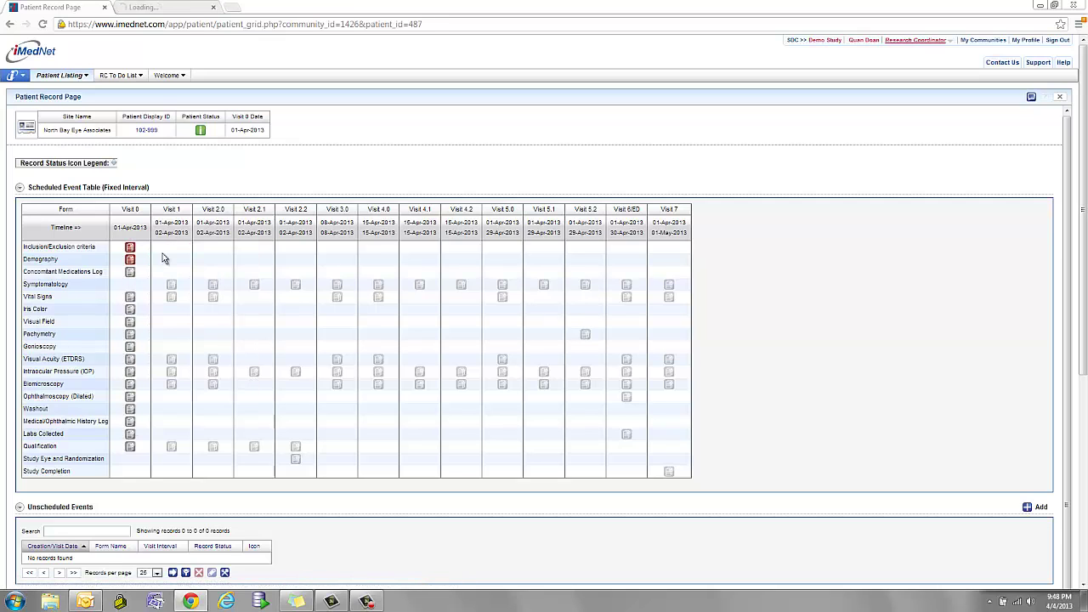
click(166, 7)
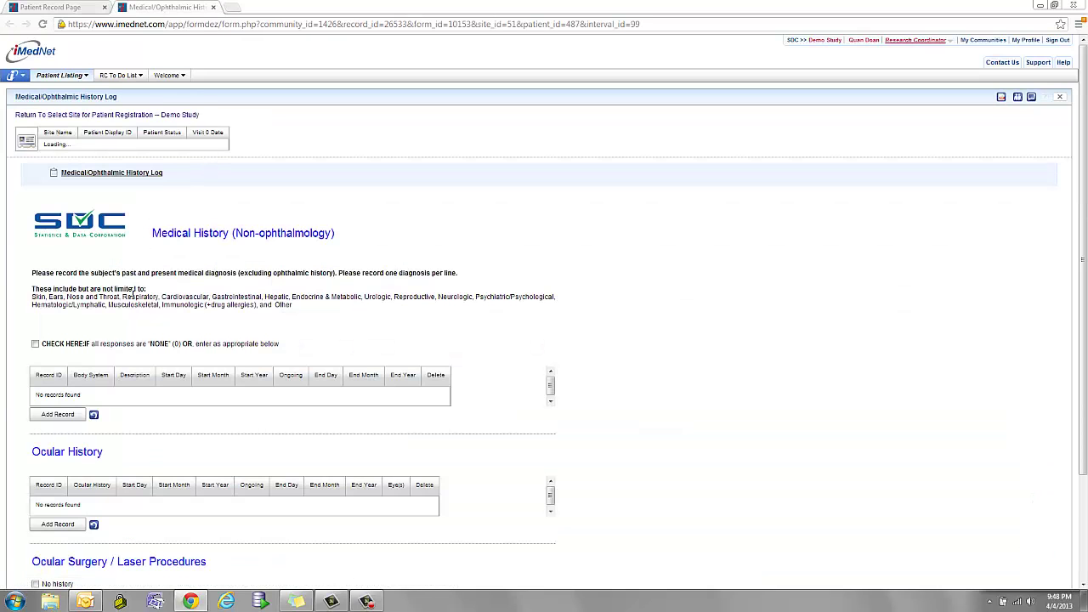
scroll(133, 292, down, 1)
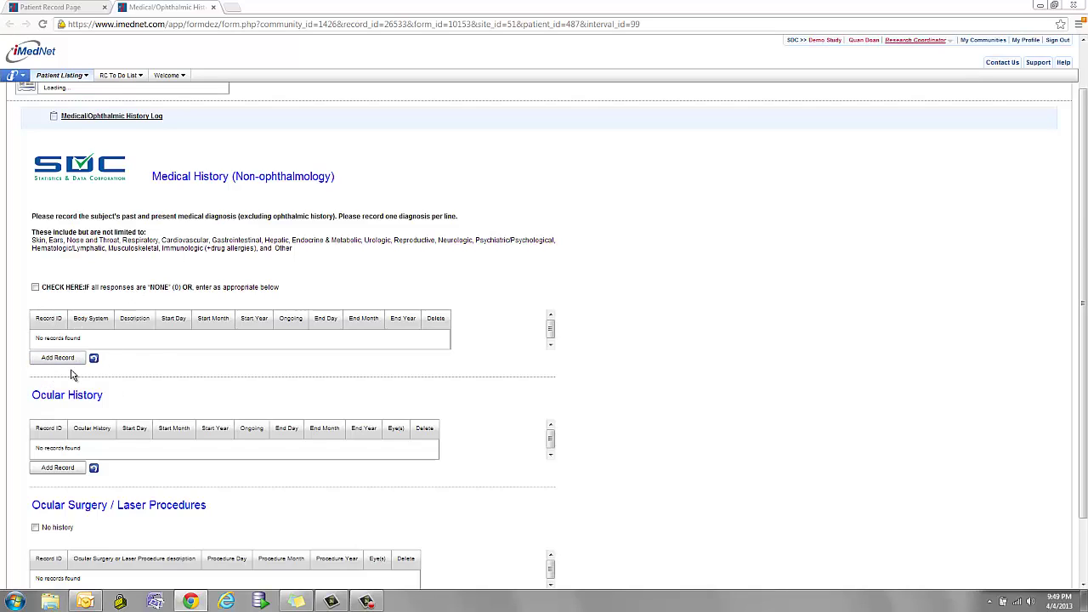
scroll(166, 318, down, 2)
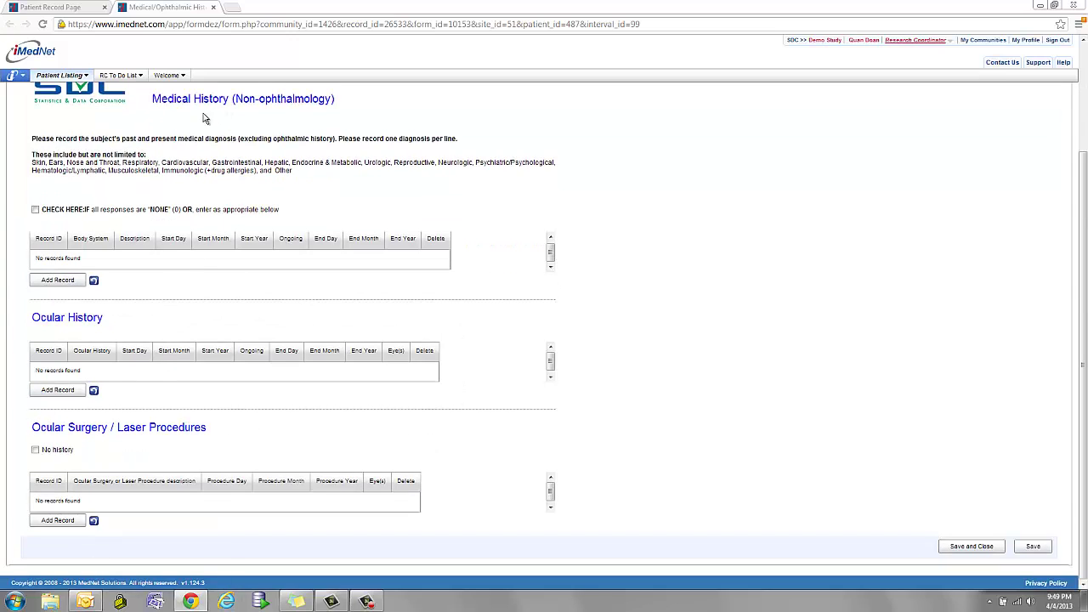
click(67, 283)
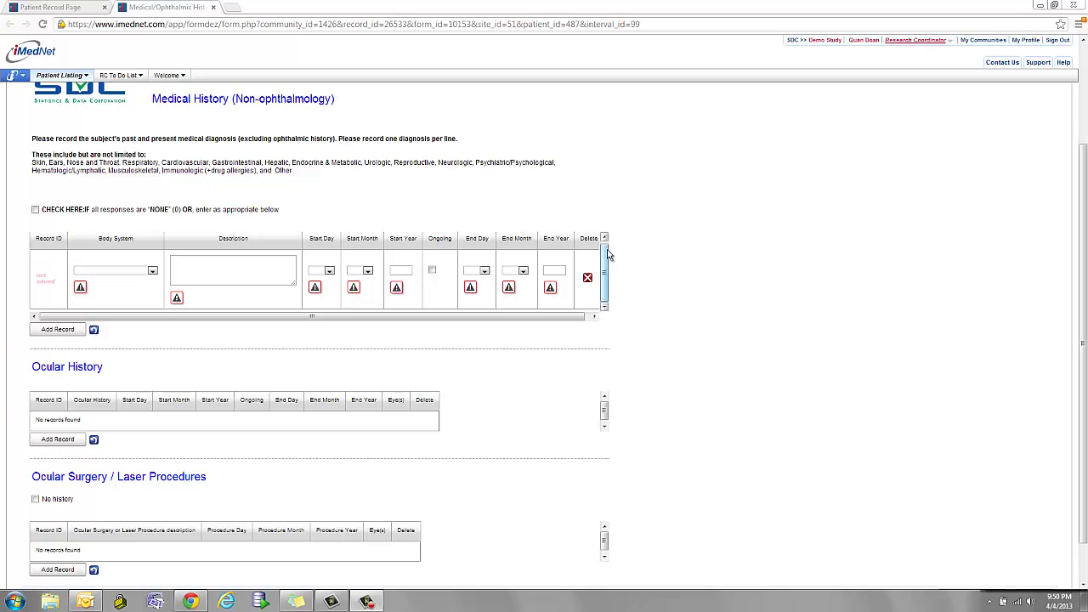
Switch the user role to Monitor and open the patient listing options.
click(949, 41)
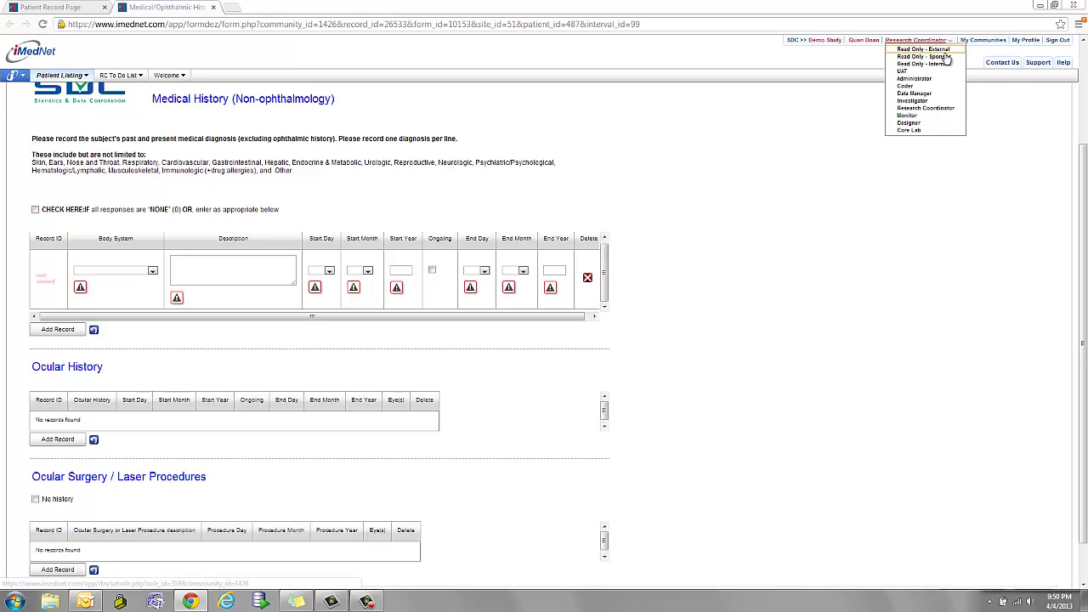
click(925, 110)
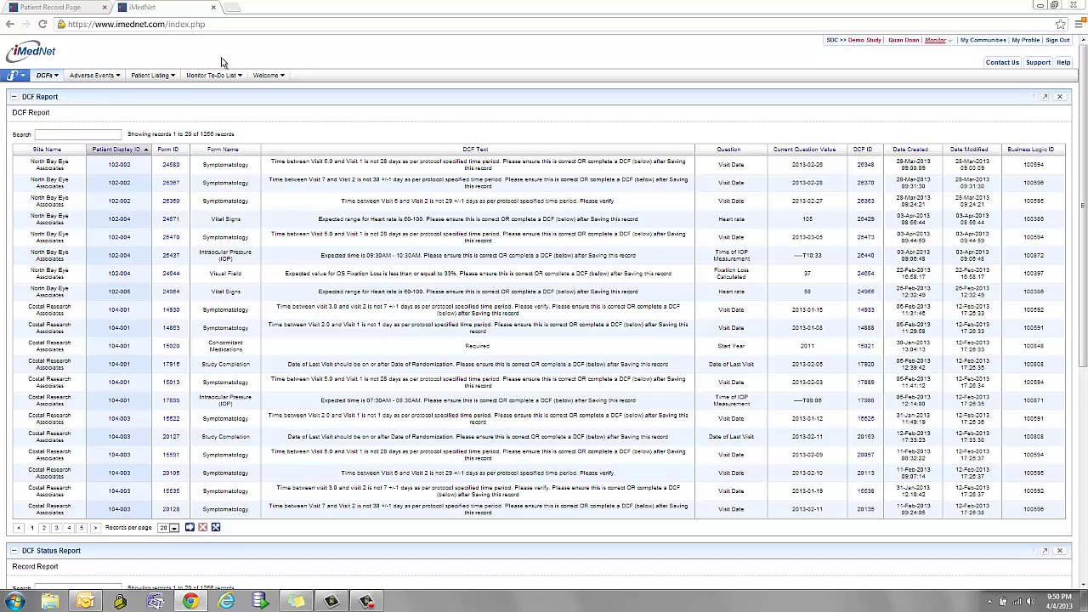
click(144, 77)
Open a DCF-listed patient's record page in a new tab and switch to it.
right_click(121, 165)
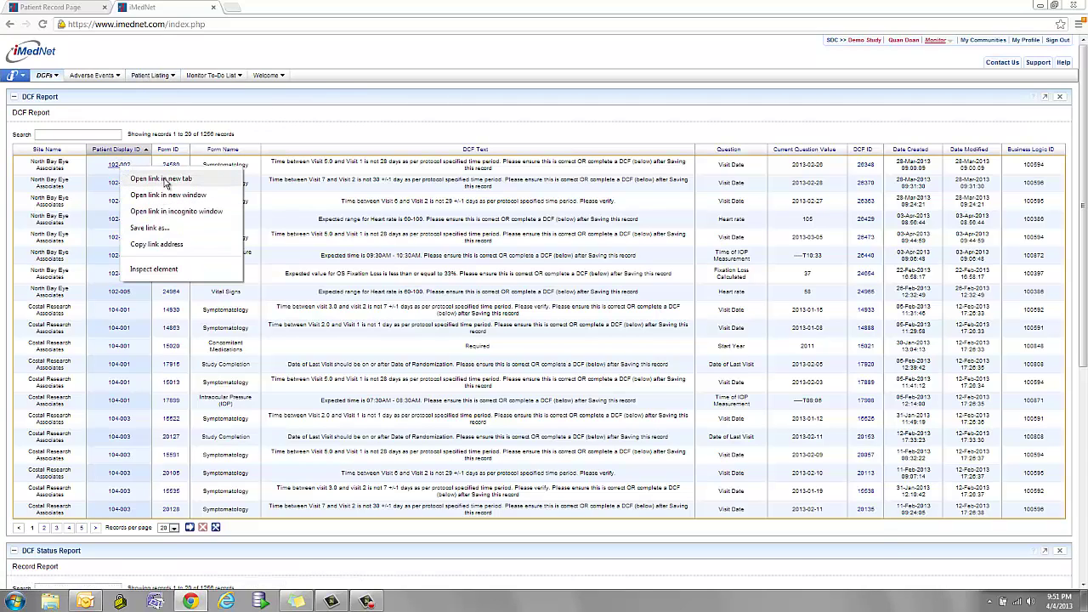
click(166, 182)
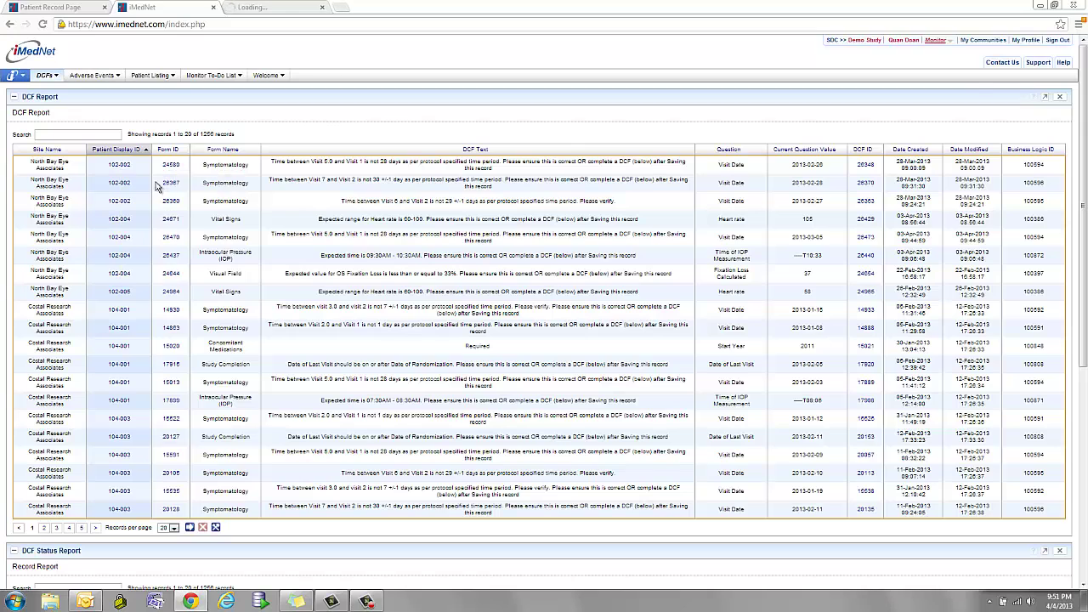
click(263, 7)
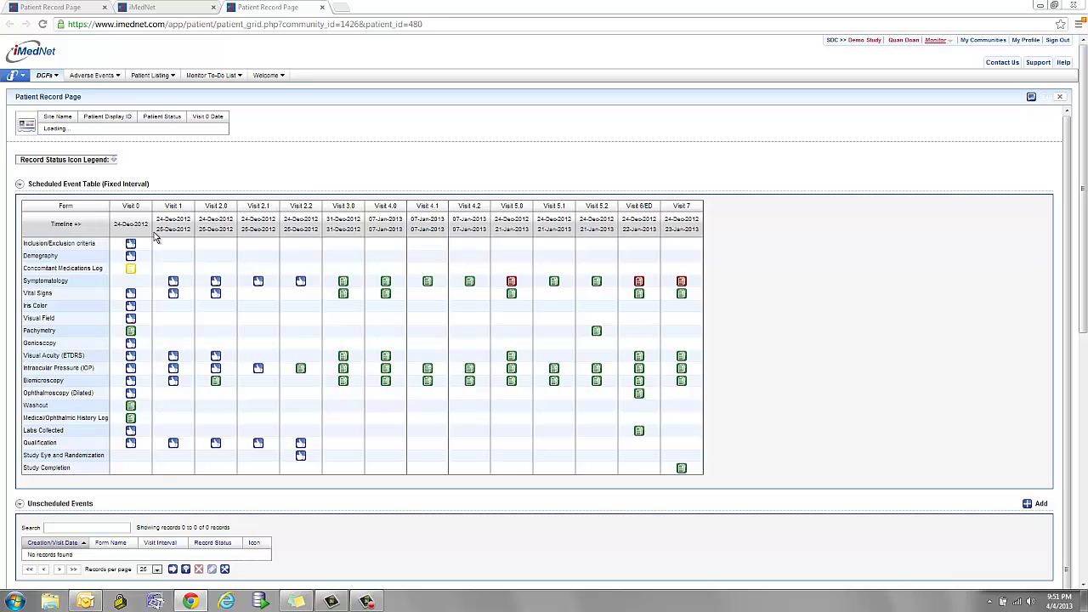
Open the patient's Visit 3.0 Vital Signs form and enable eMonitoring mode on it.
mouse_move(343, 284)
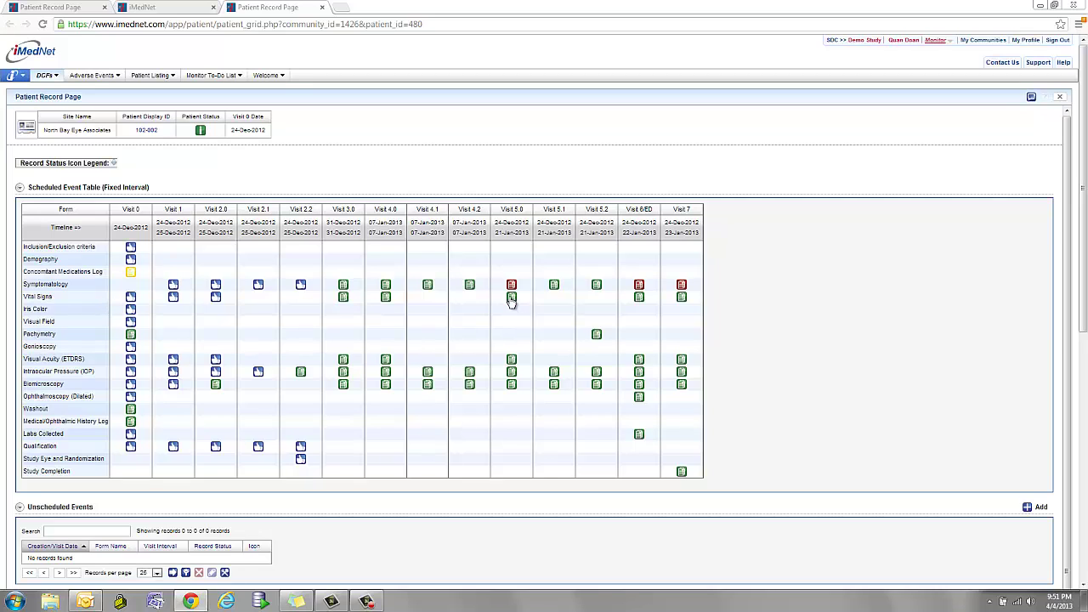
click(344, 299)
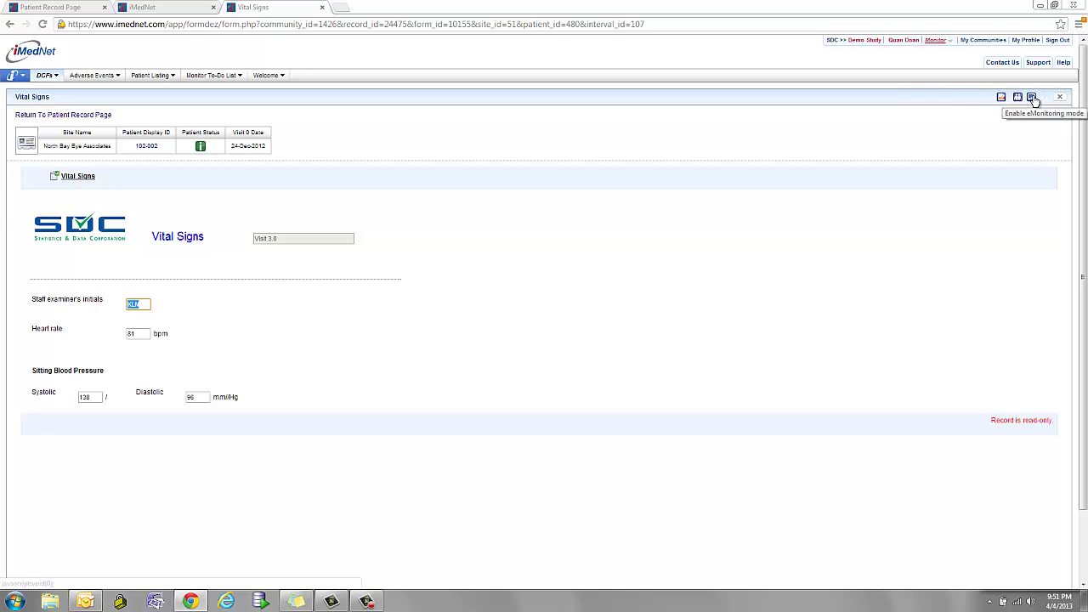
click(1033, 99)
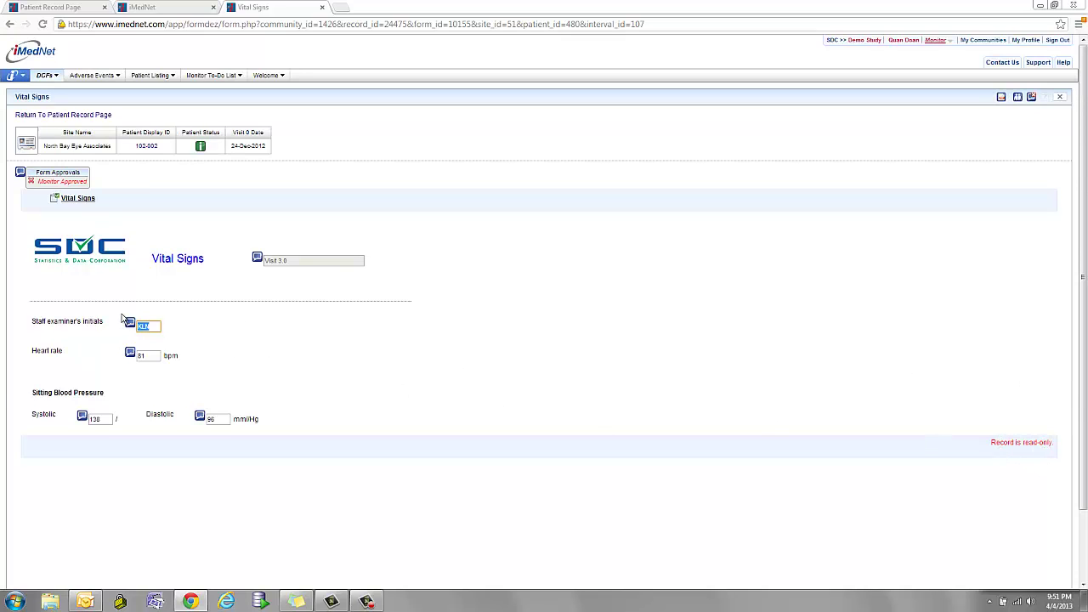
Raise a Monitor Query Open custom query on Heart rate asking to check consistency with other visits.
click(131, 354)
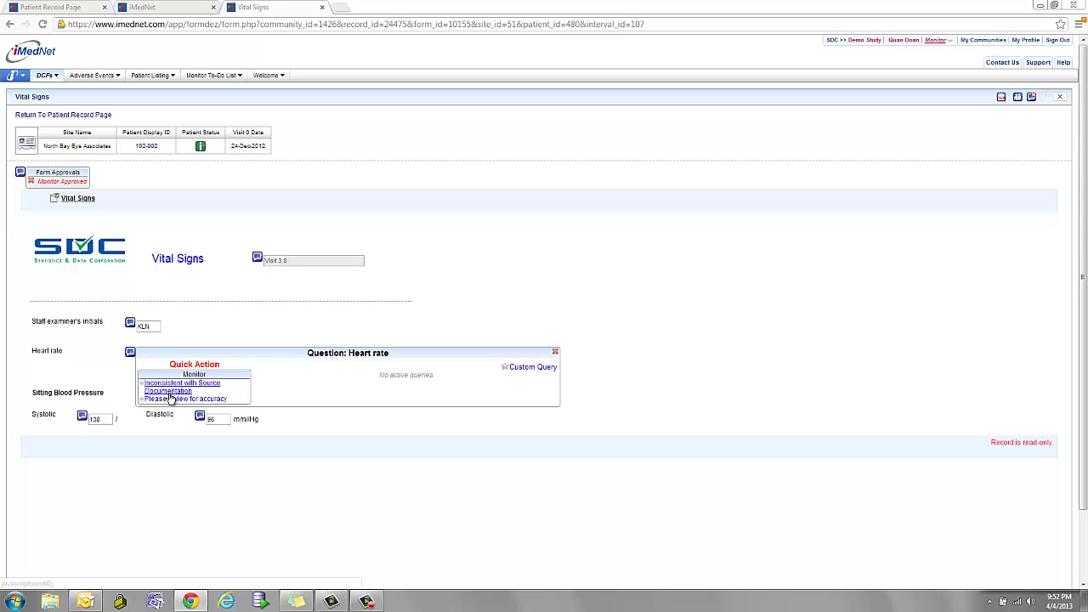
click(533, 368)
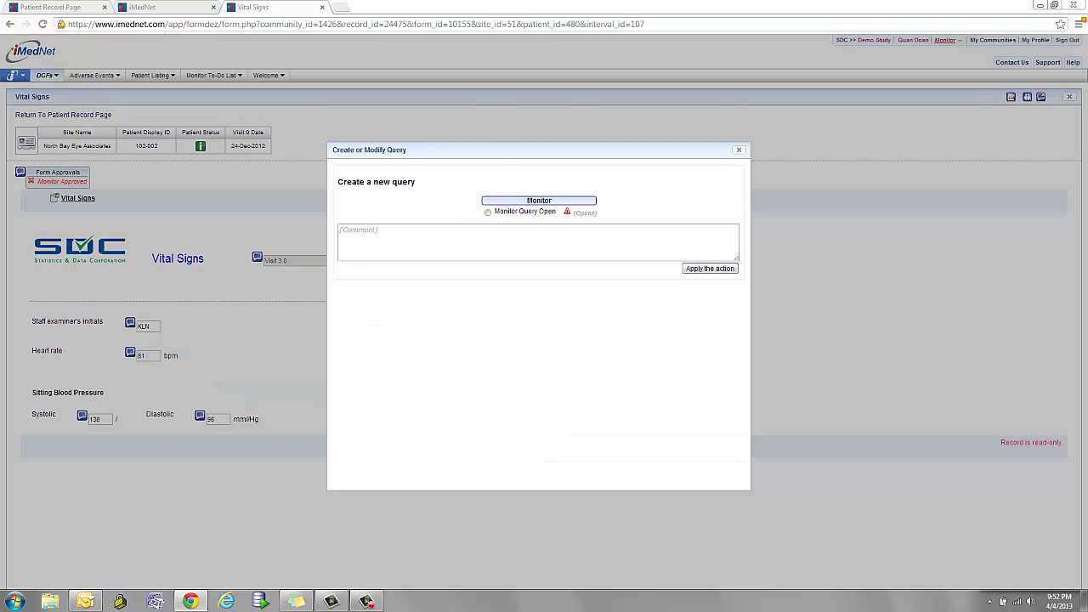
click(488, 212)
click(393, 233)
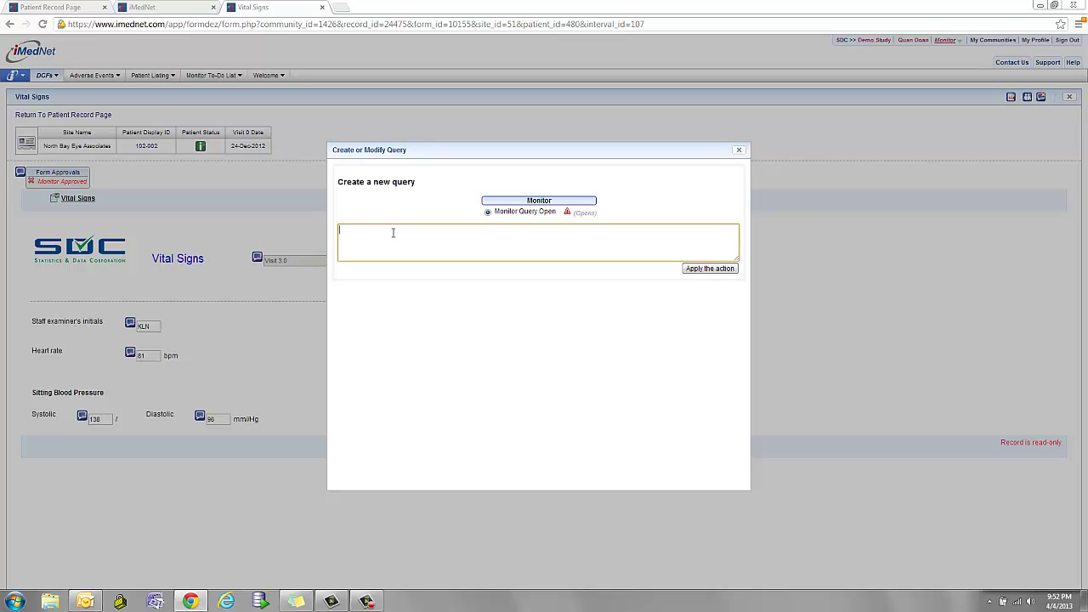
text(PLease check forconsistency with other visits)
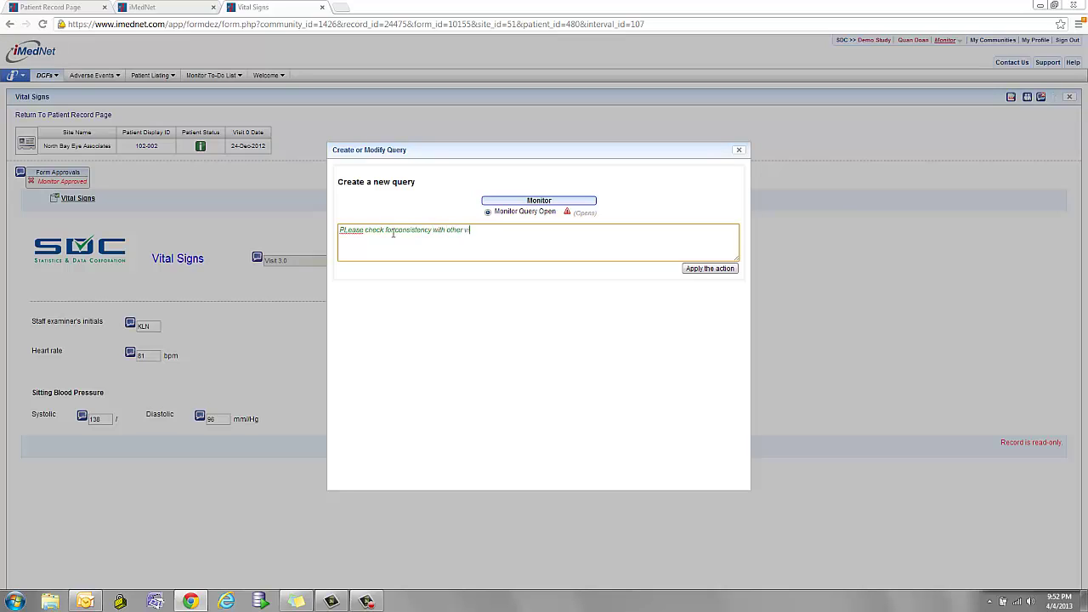
click(709, 268)
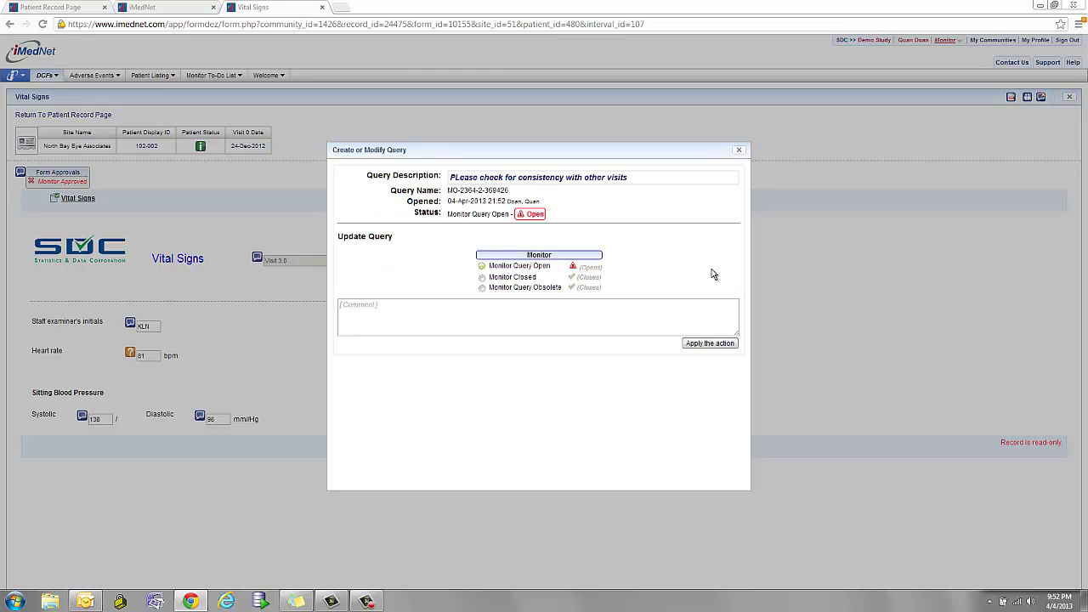
click(740, 152)
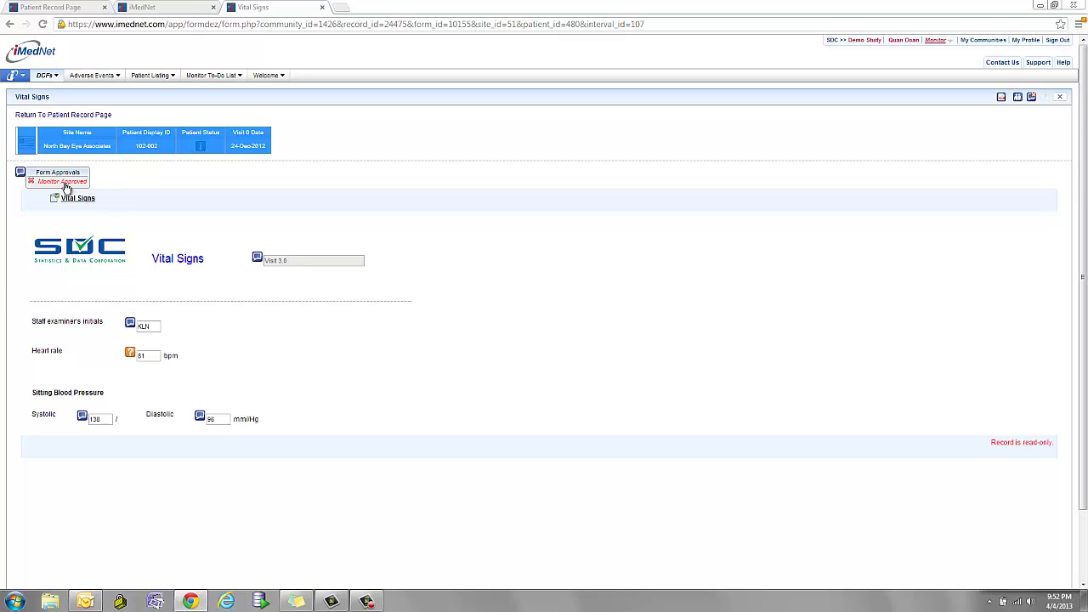
View the Vital Signs form's Monitor Approved approval details, then show the Adverse Events options.
click(52, 182)
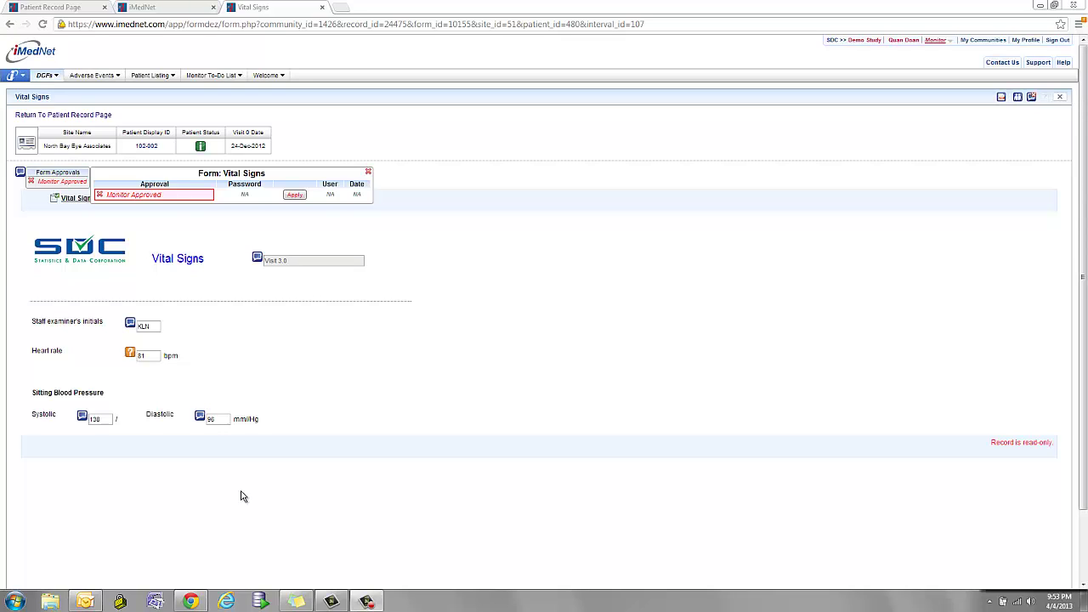
click(108, 78)
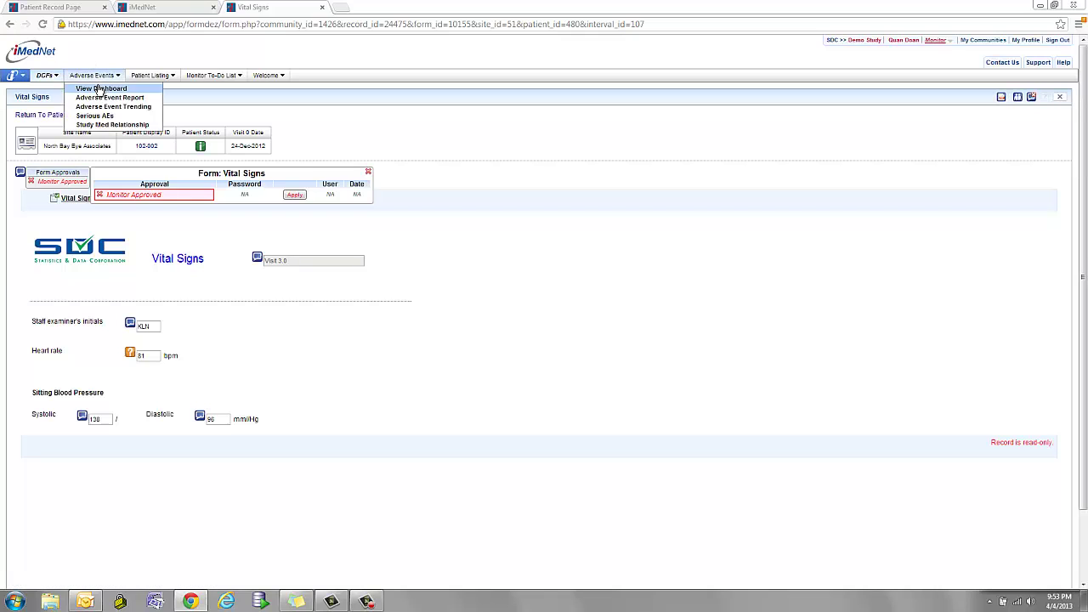
Open the adverse events dashboard and display the Serious AEs chart as Pie3D.
click(100, 89)
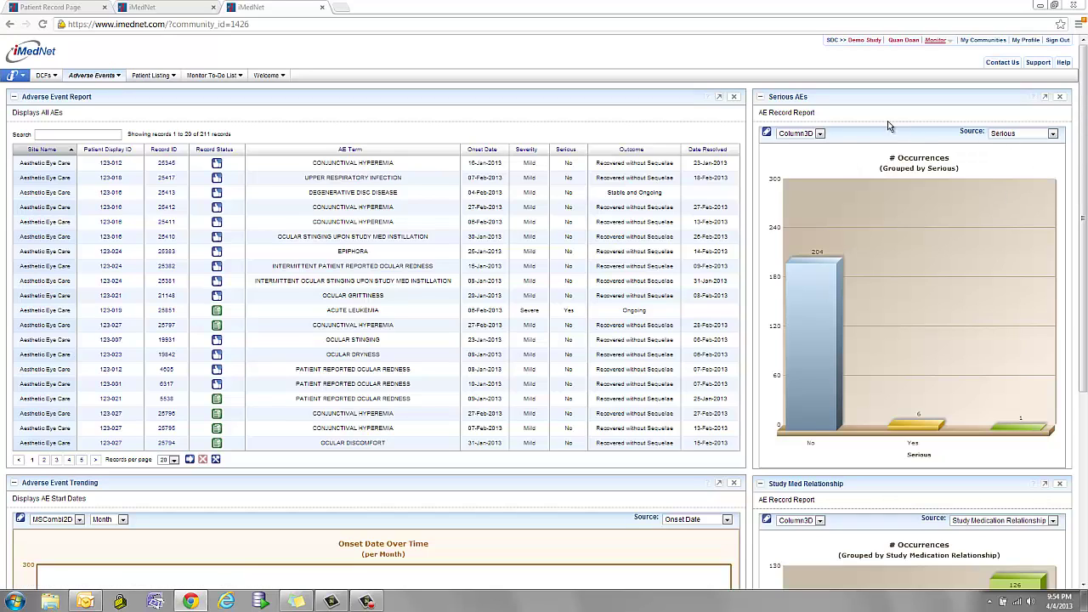
mouse_move(816, 435)
scroll(671, 361, down, 2)
scroll(680, 345, up, 2)
click(820, 135)
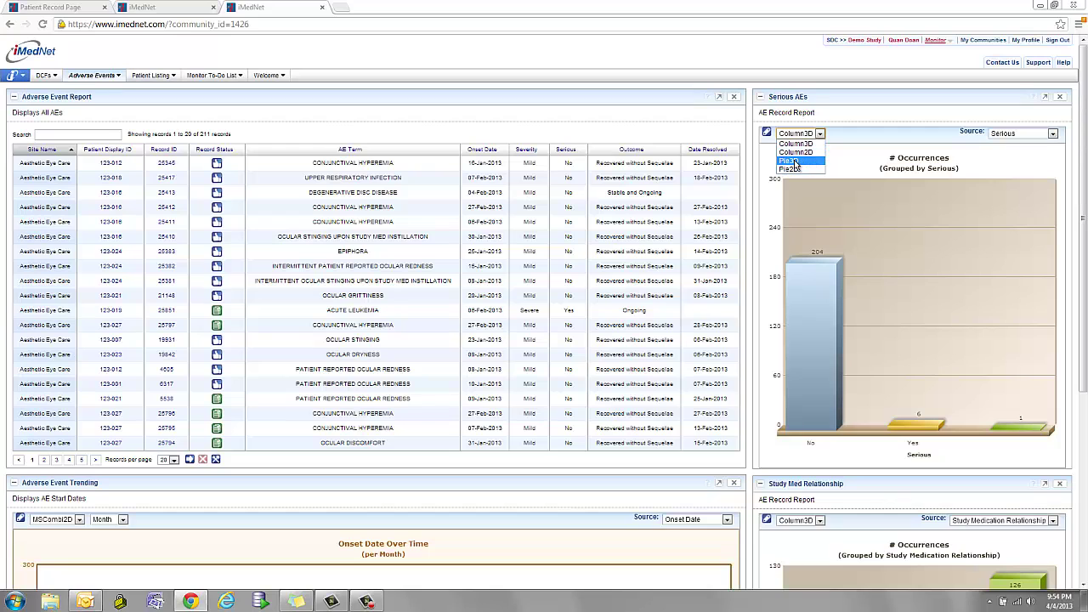
click(792, 162)
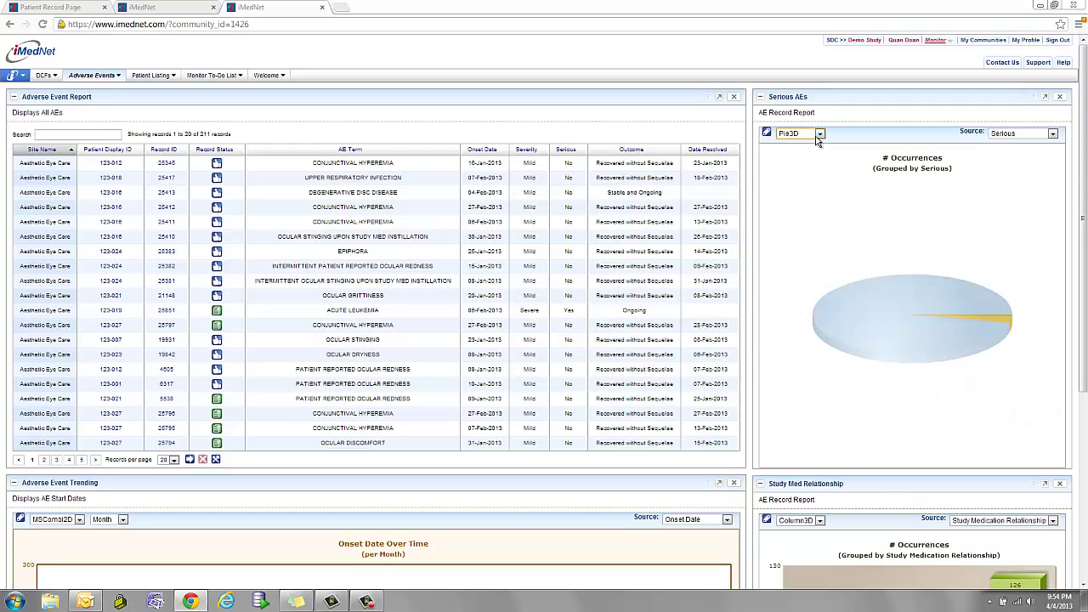
Change the Adverse Event Trending onset chart type to MSCombi3D.
scroll(492, 480, down, 3)
scroll(493, 486, down, 1)
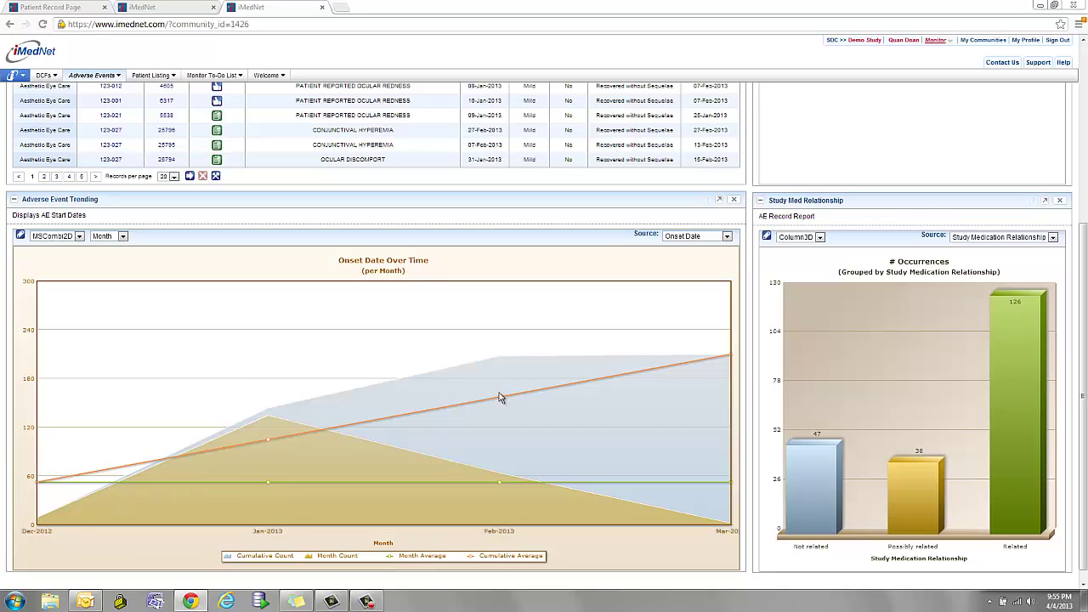
click(122, 237)
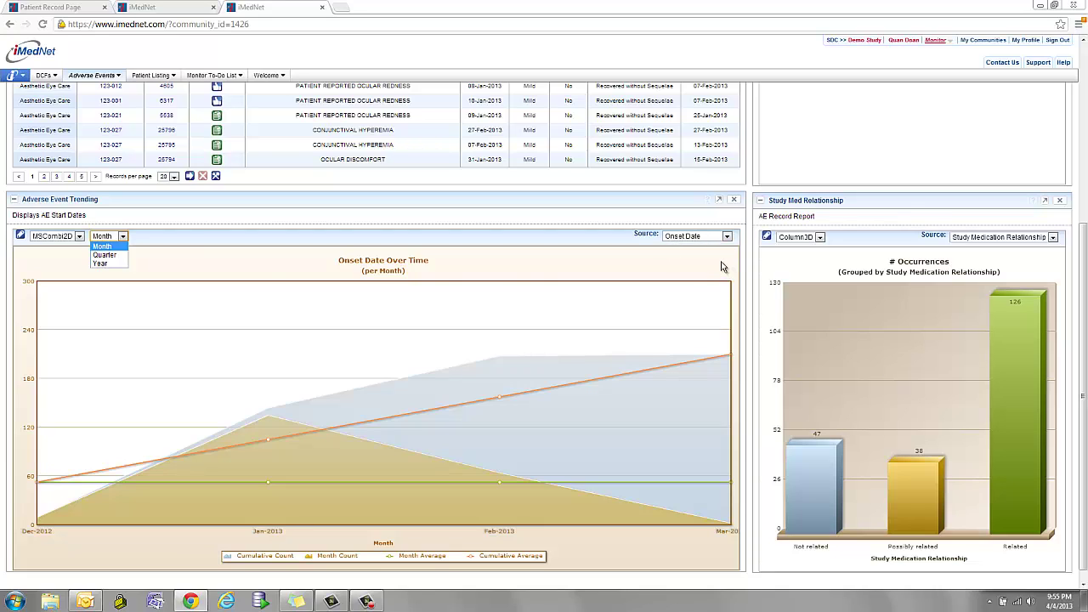
click(79, 235)
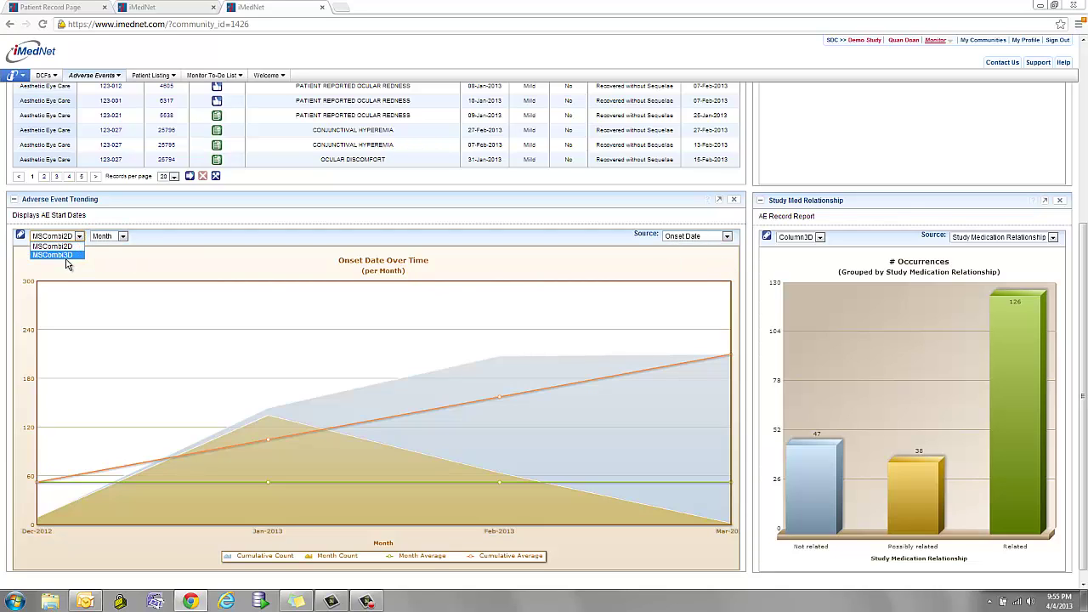
click(67, 255)
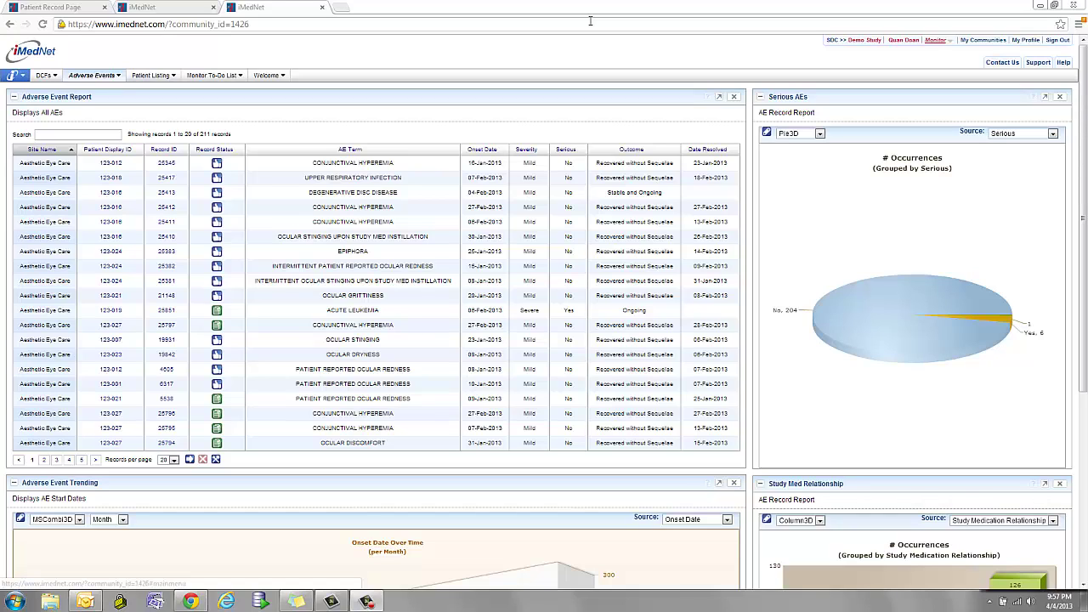
Switch to the Read Only - Sponsor role and go to Data Management > Datasets on Demand.
click(949, 41)
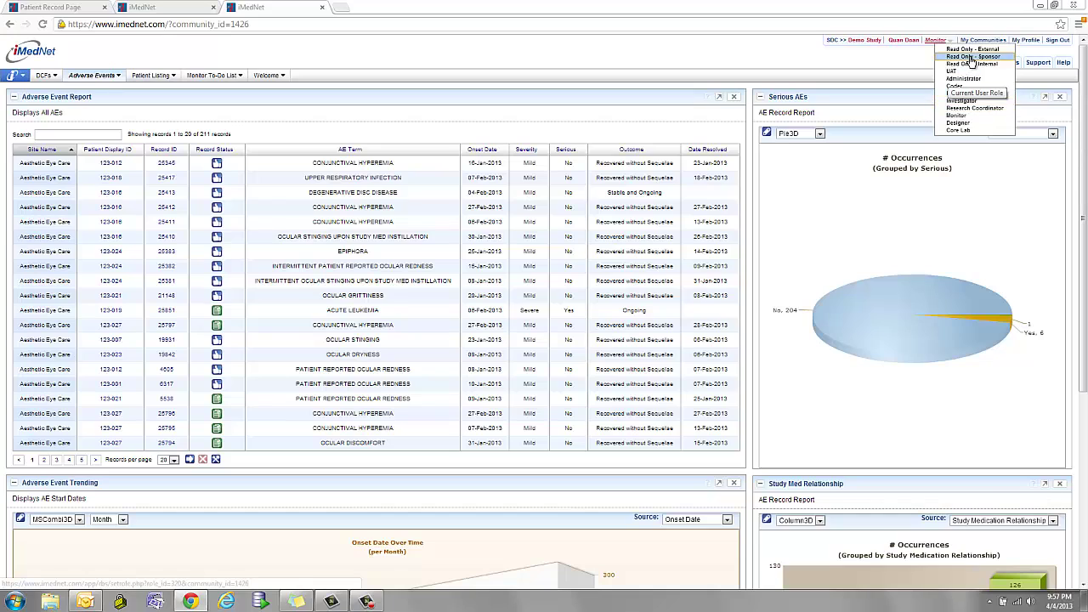
click(974, 64)
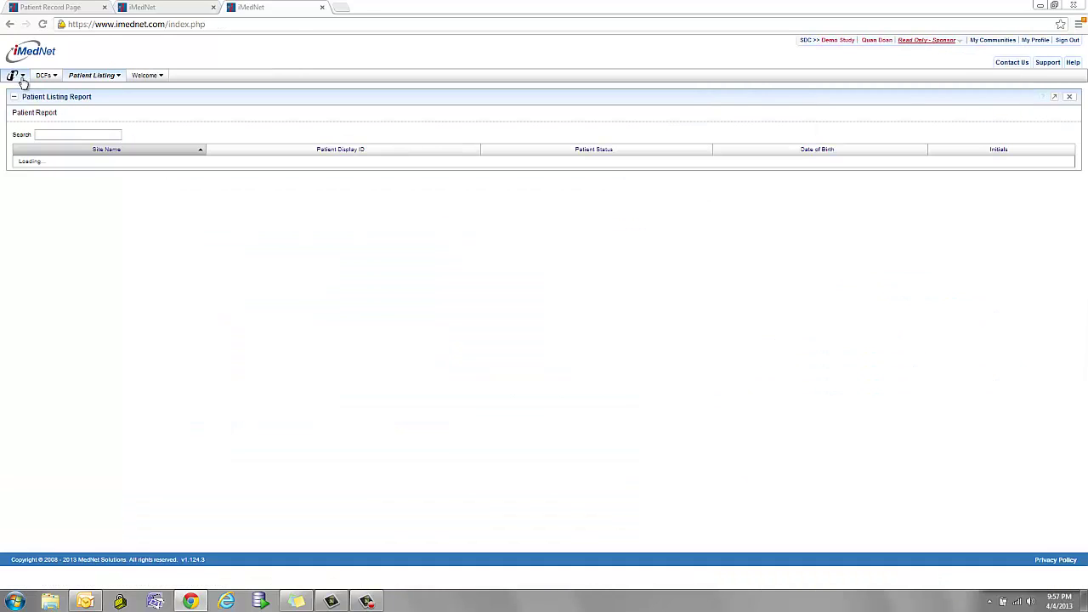
click(22, 77)
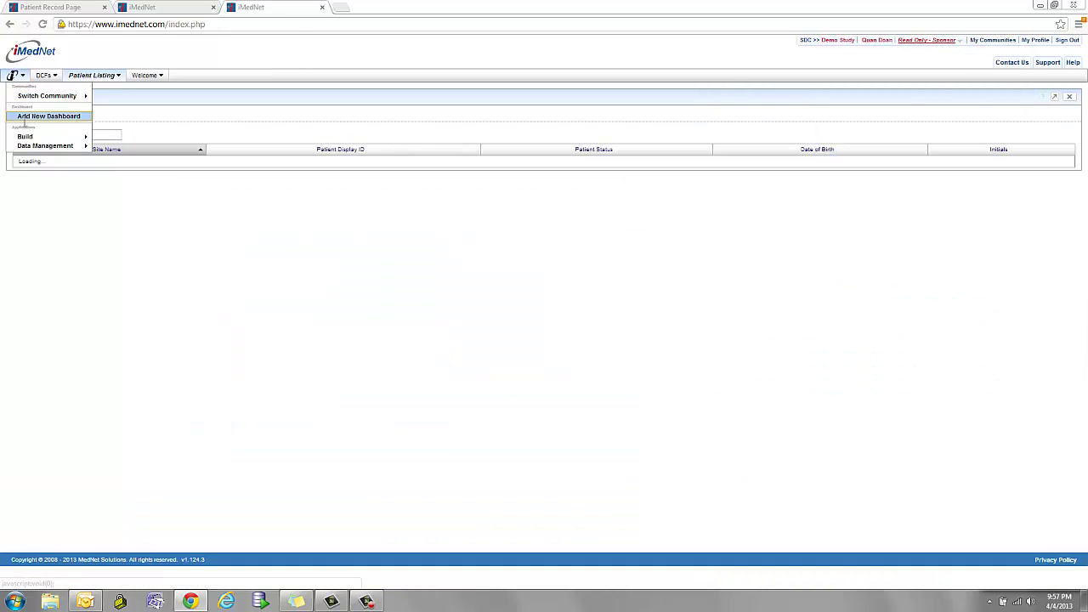
mouse_move(35, 146)
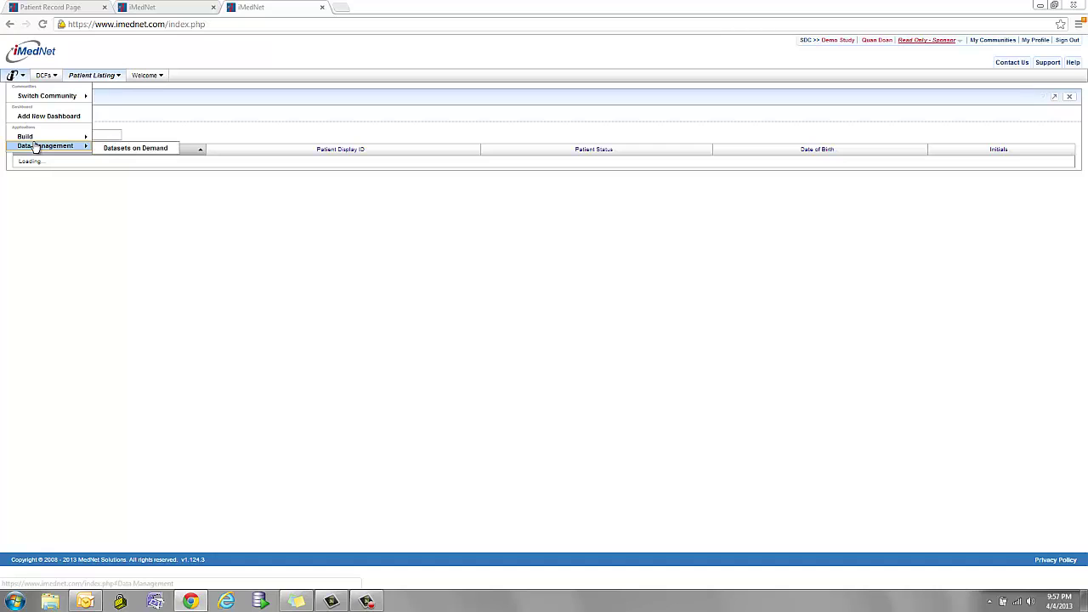
click(128, 150)
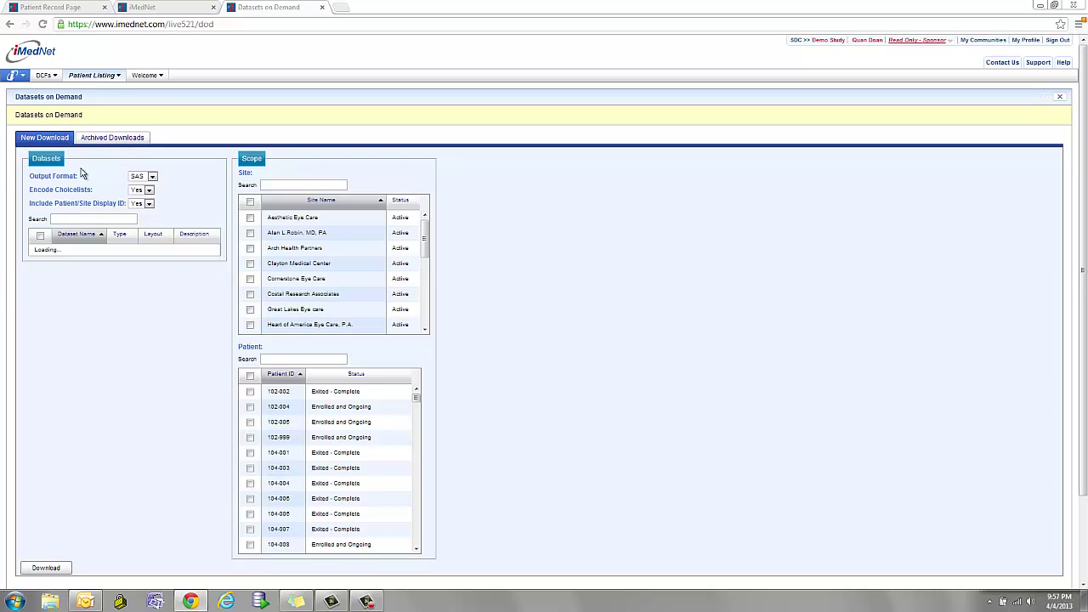
Keep SAS output, tick rpt10106_vu and adverse_event_vu, and scope to the Aesthetic Eye Care site.
click(152, 176)
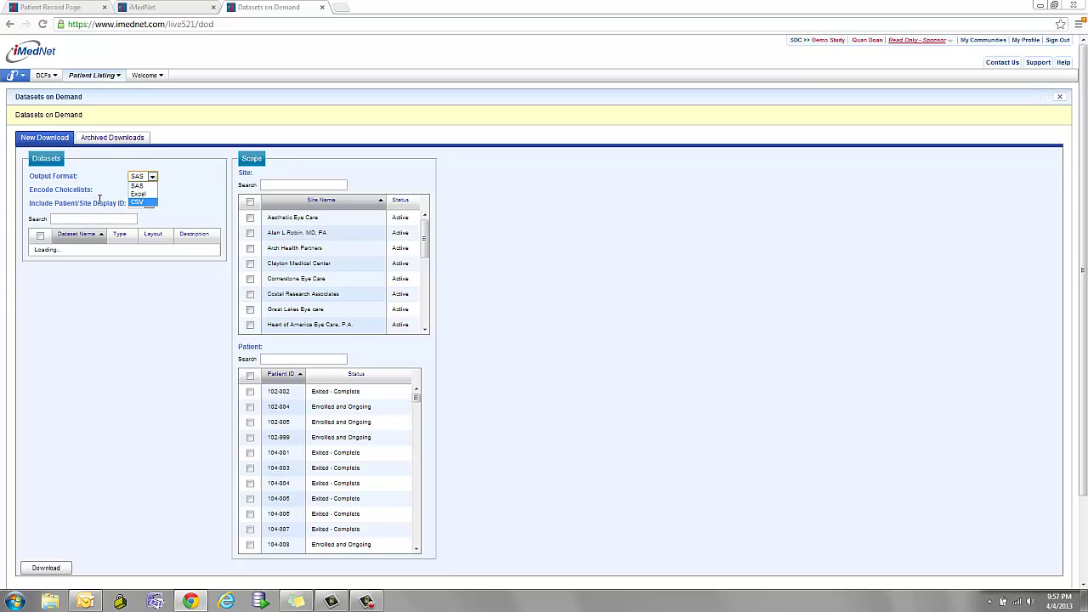
click(175, 188)
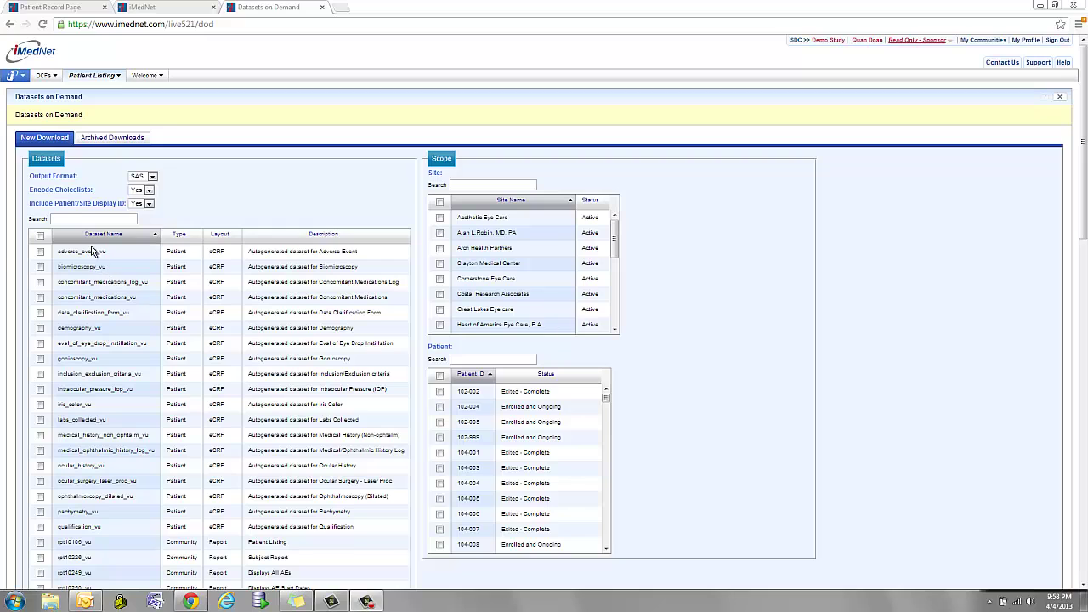
click(132, 542)
scroll(132, 541, down, 2)
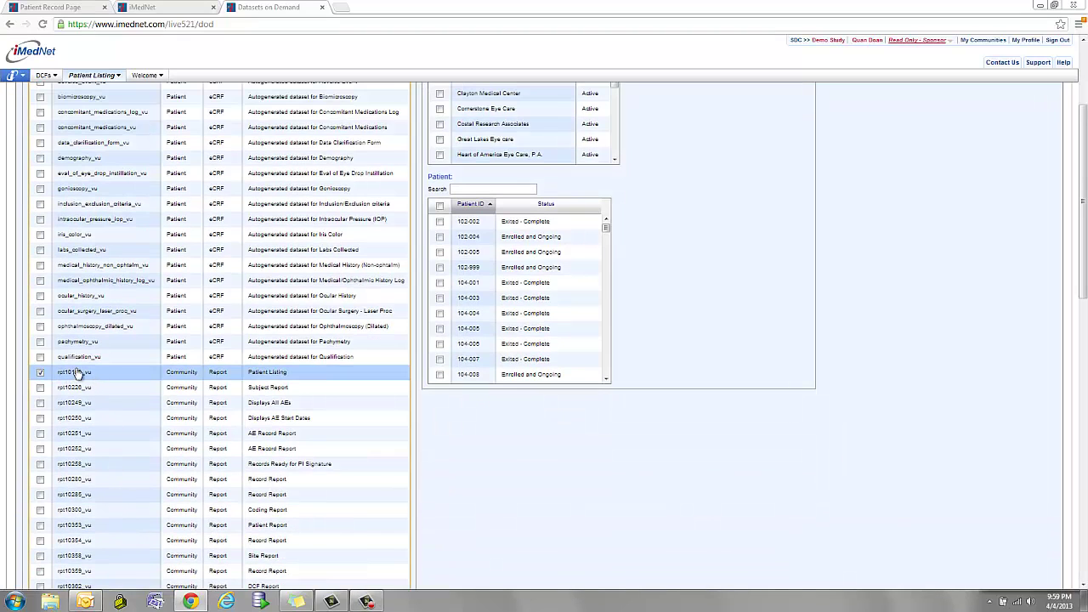
scroll(112, 547, down, 1)
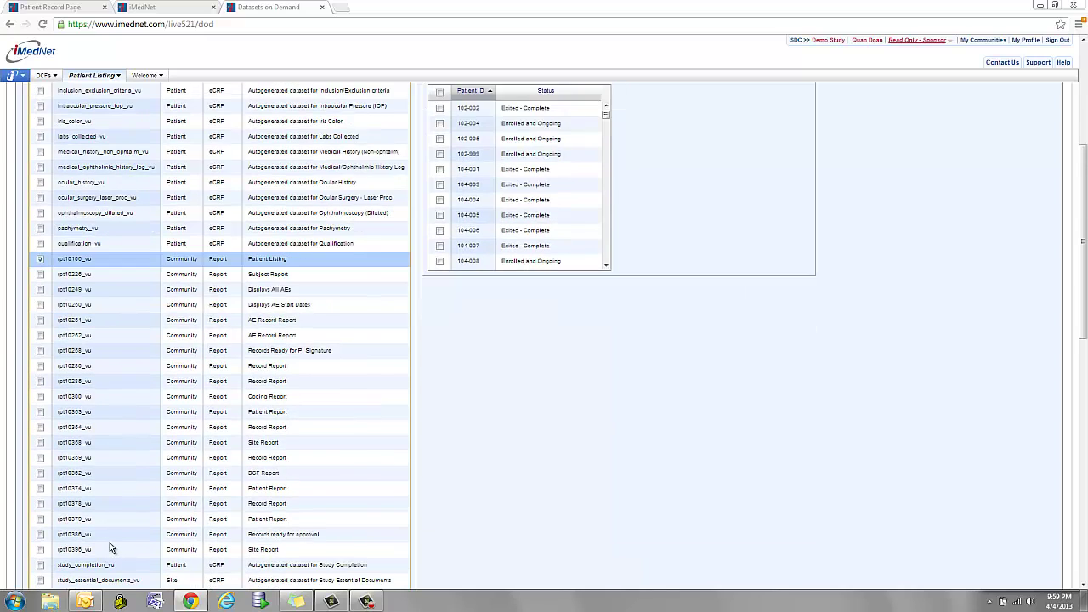
scroll(110, 544, down, 1)
scroll(108, 540, down, 1)
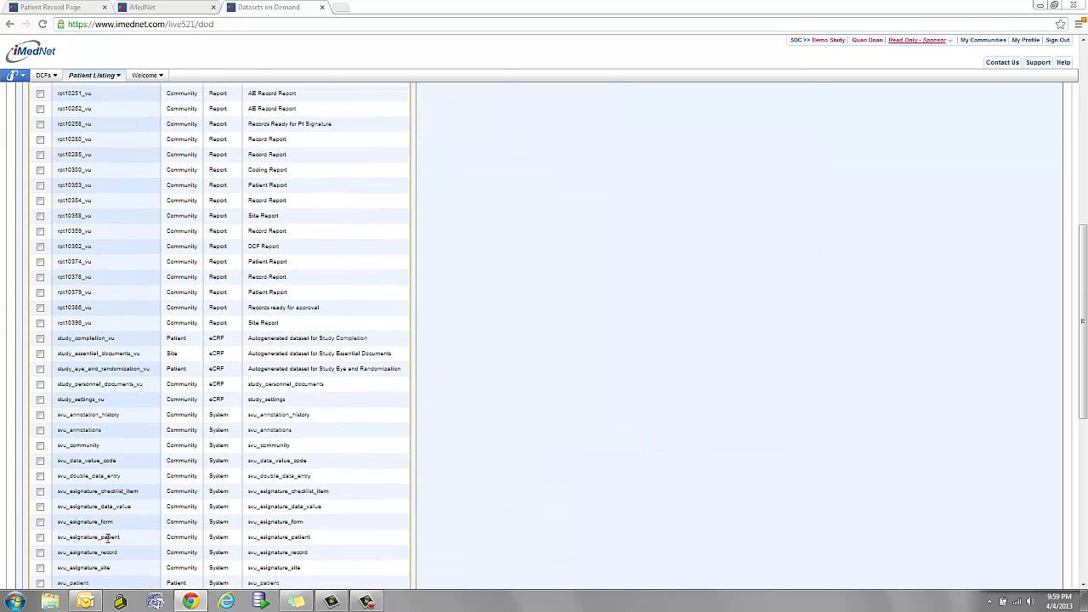
scroll(111, 531, up, 5)
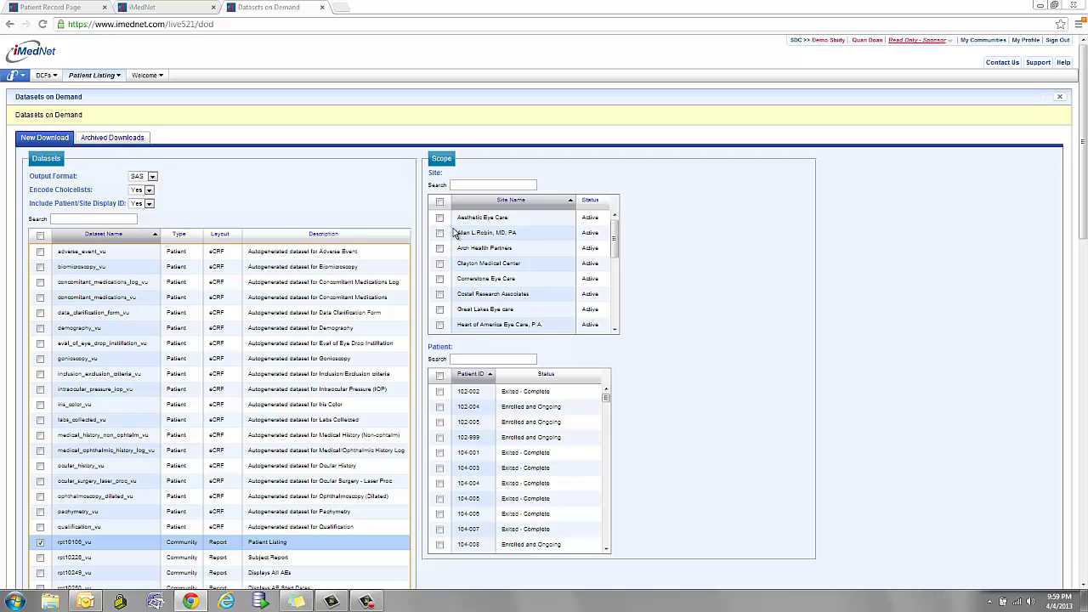
click(440, 218)
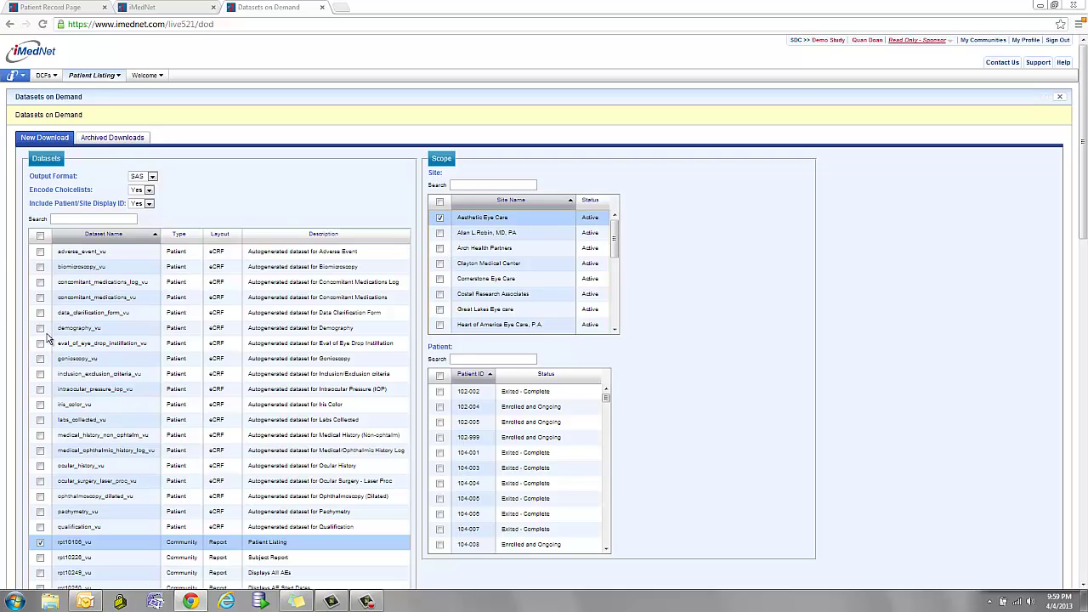
click(40, 252)
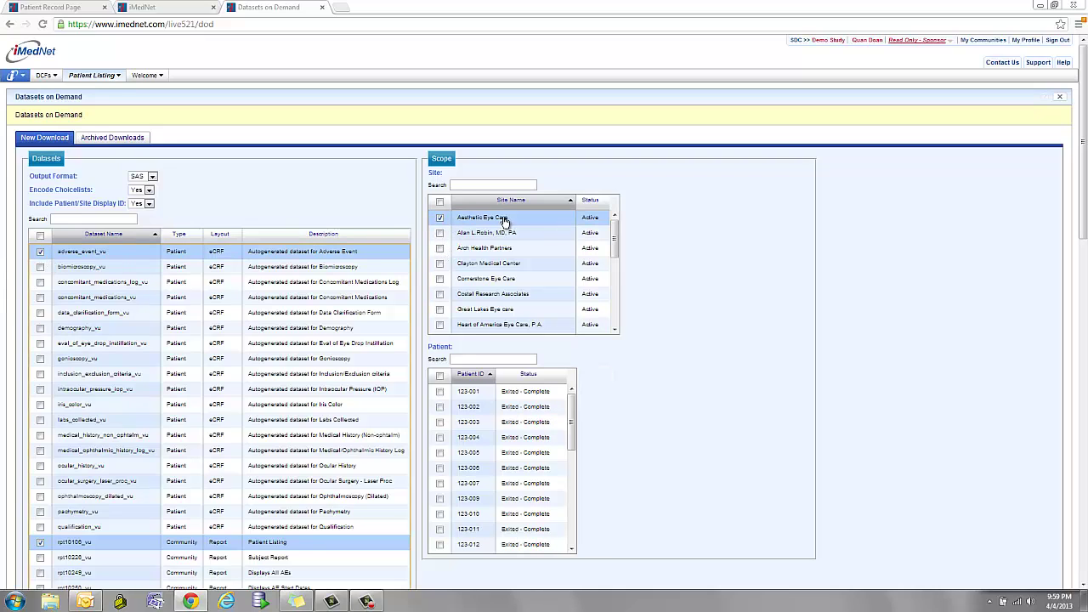
scroll(290, 472, down, 15)
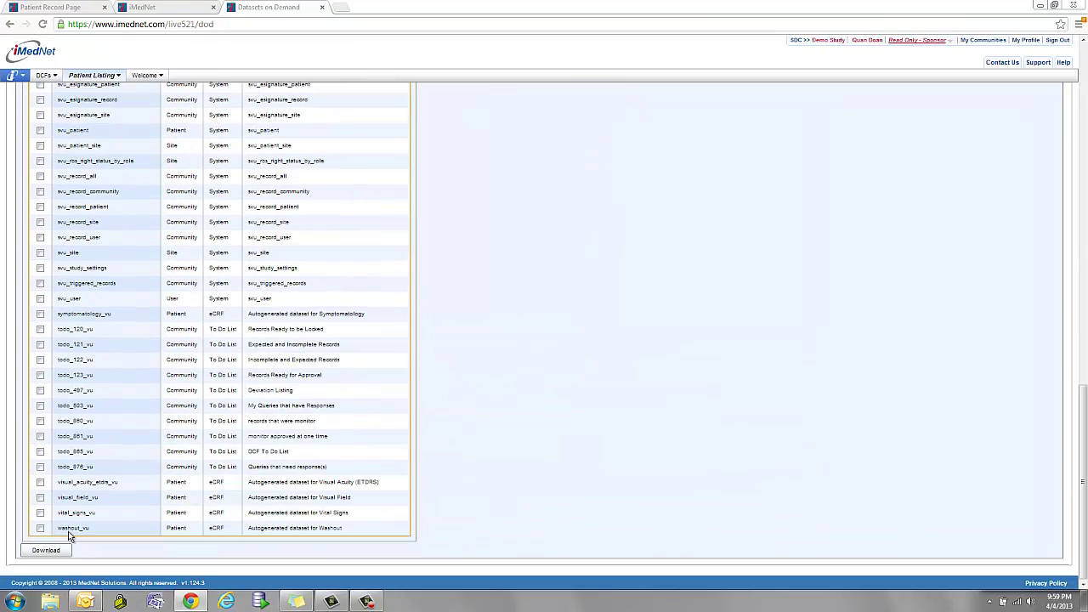
Package the two datasets (213 and 226 records), retrieve dataset.zip, and close the packaging window.
click(51, 550)
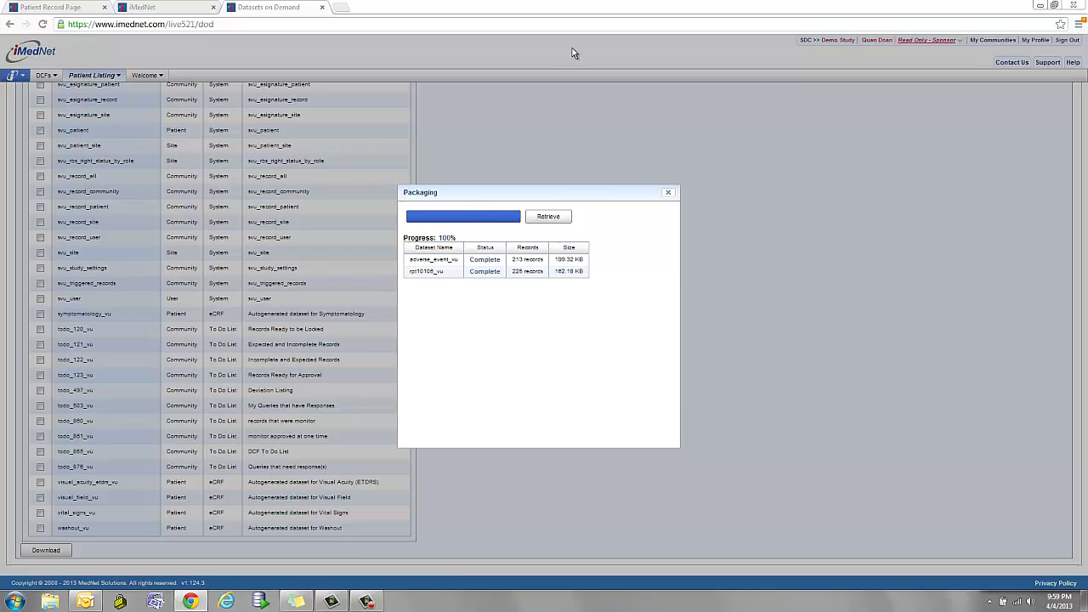
click(548, 218)
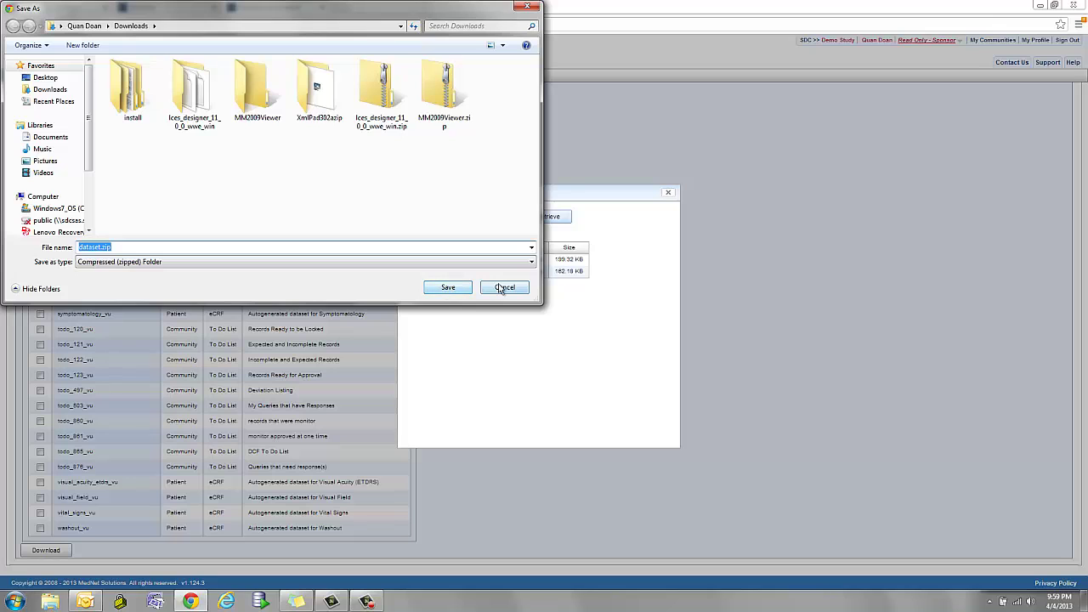
click(470, 290)
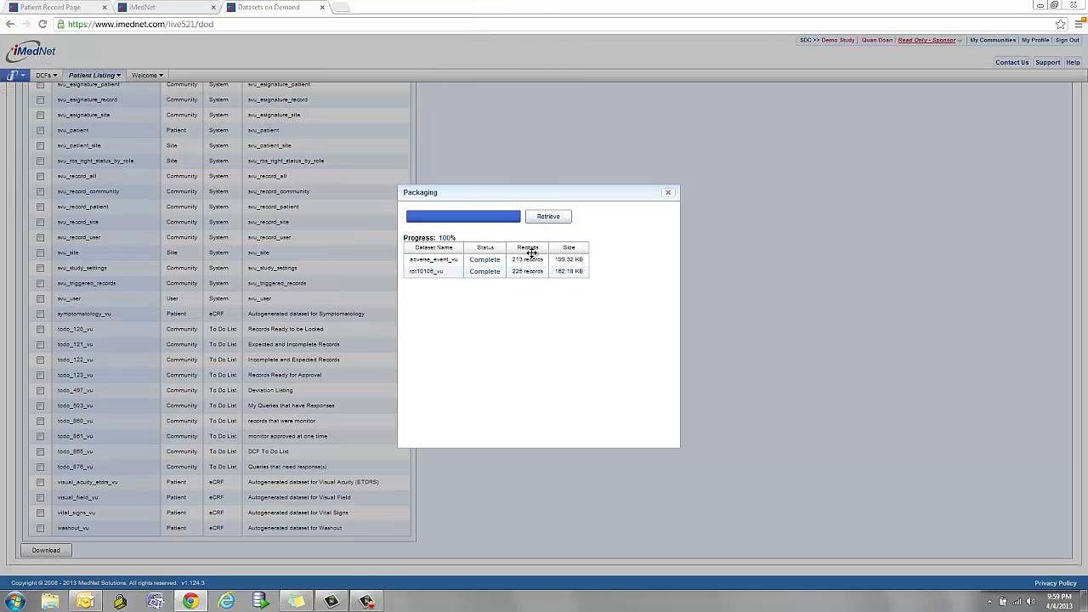
click(670, 196)
scroll(881, 179, up, 1)
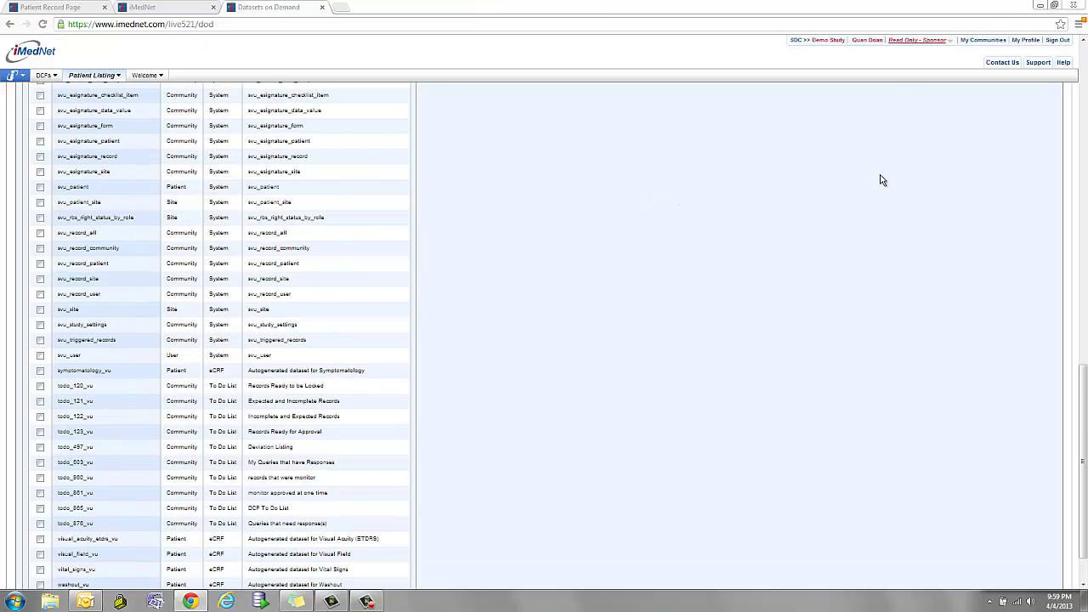
scroll(728, 181, up, 15)
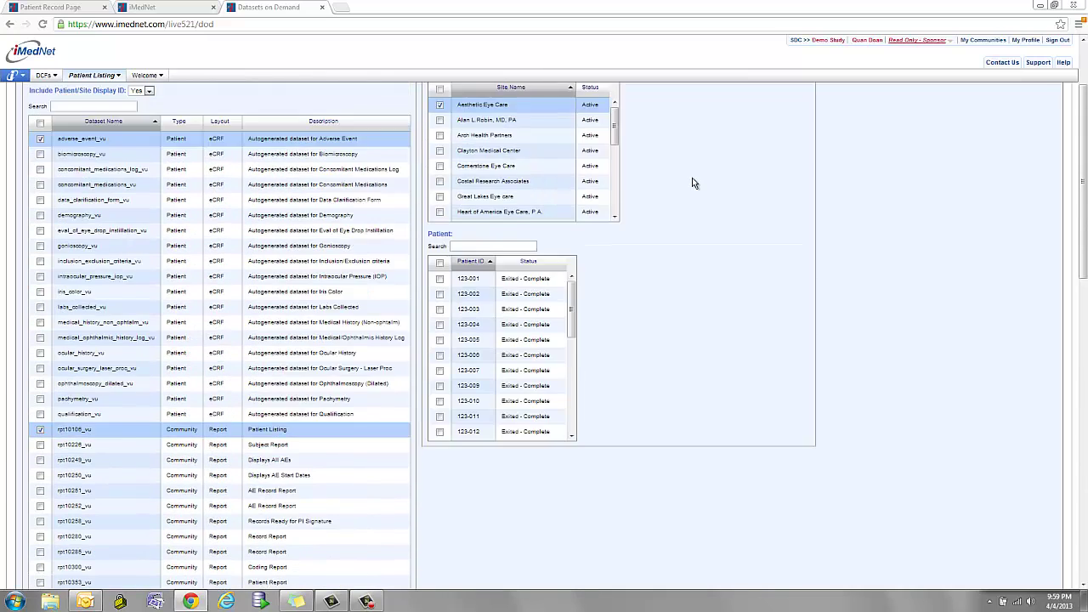
scroll(692, 183, up, 3)
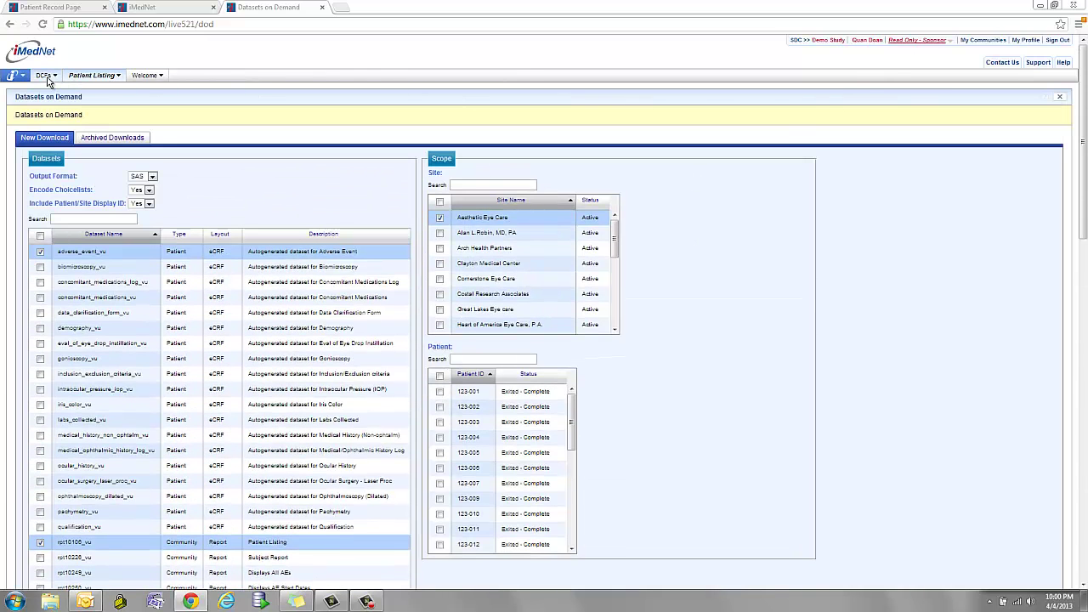
Switch to the Monitor role and export the report's current page as Microsoft Excel to the Desktop.
click(950, 42)
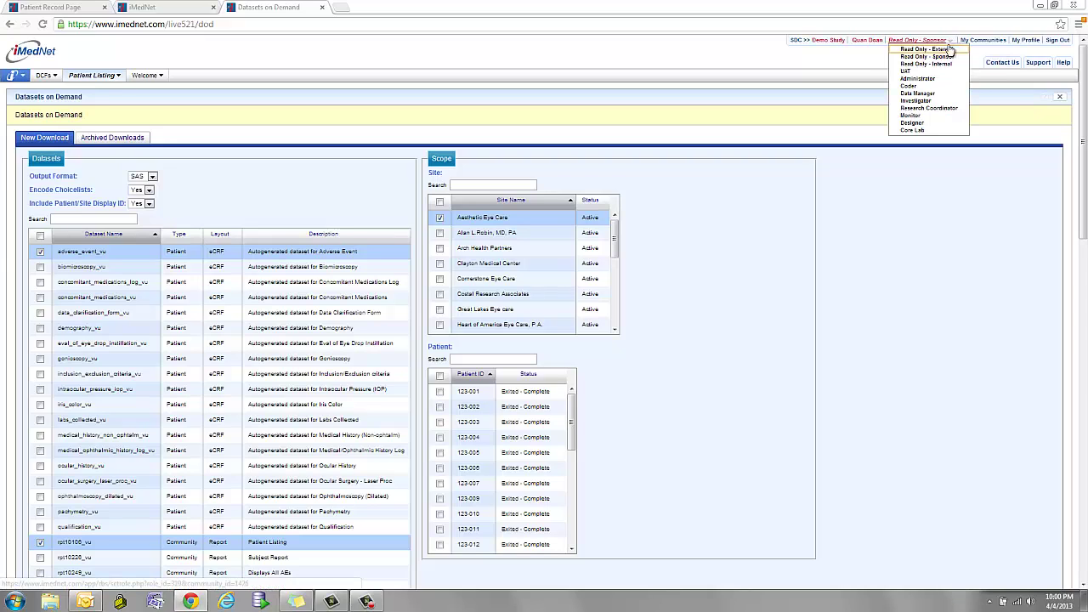
click(918, 123)
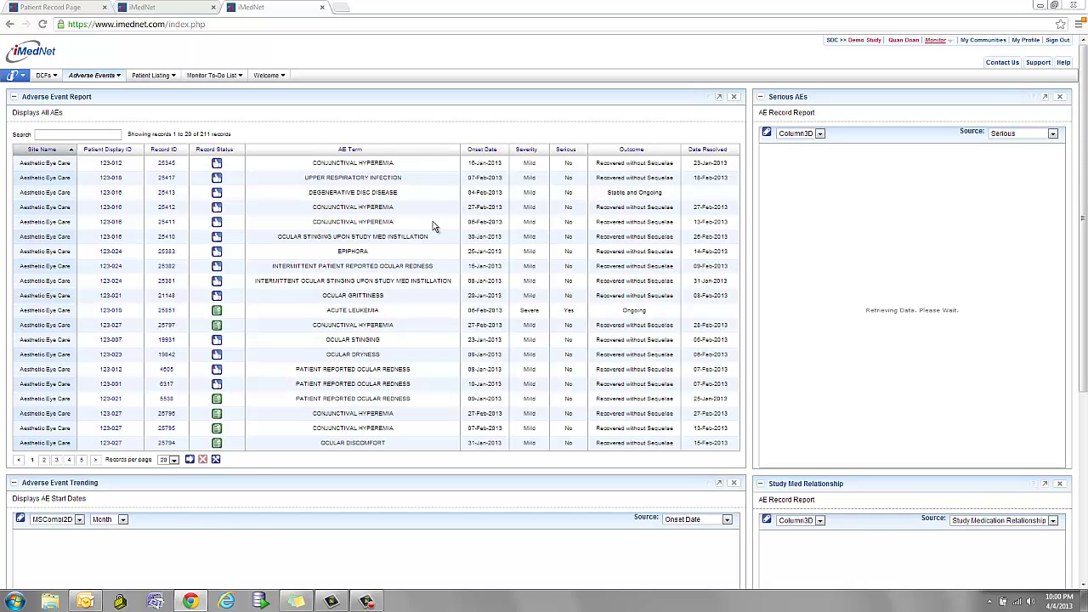
click(187, 461)
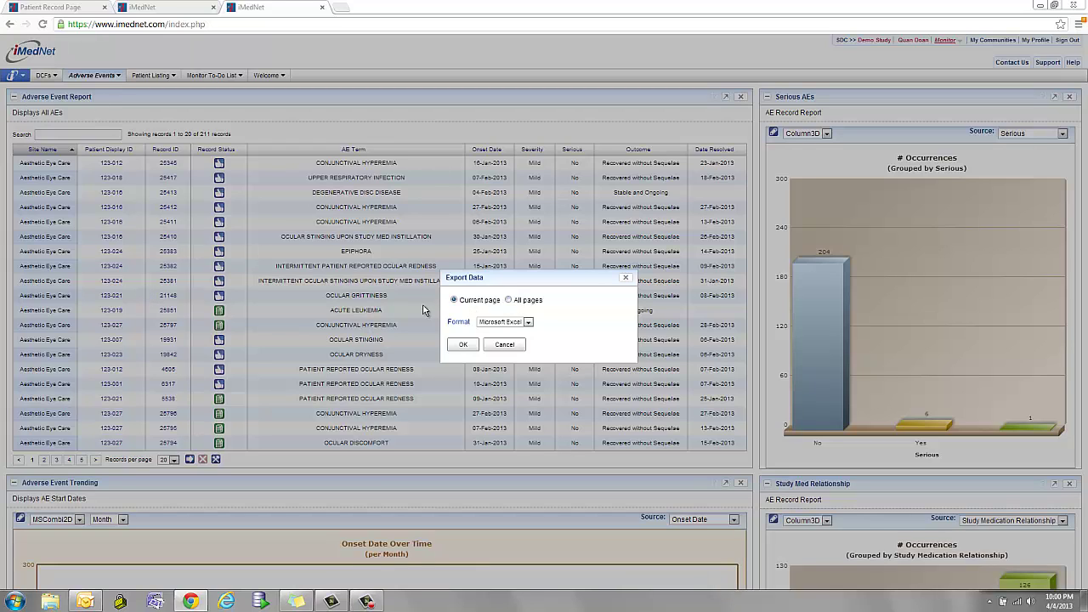
click(527, 322)
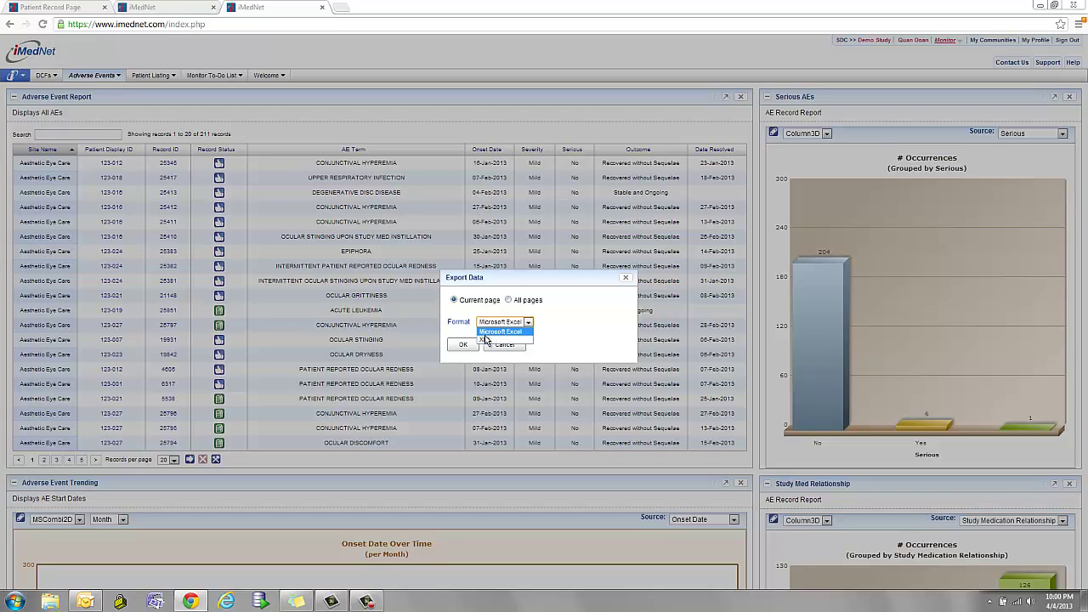
click(467, 345)
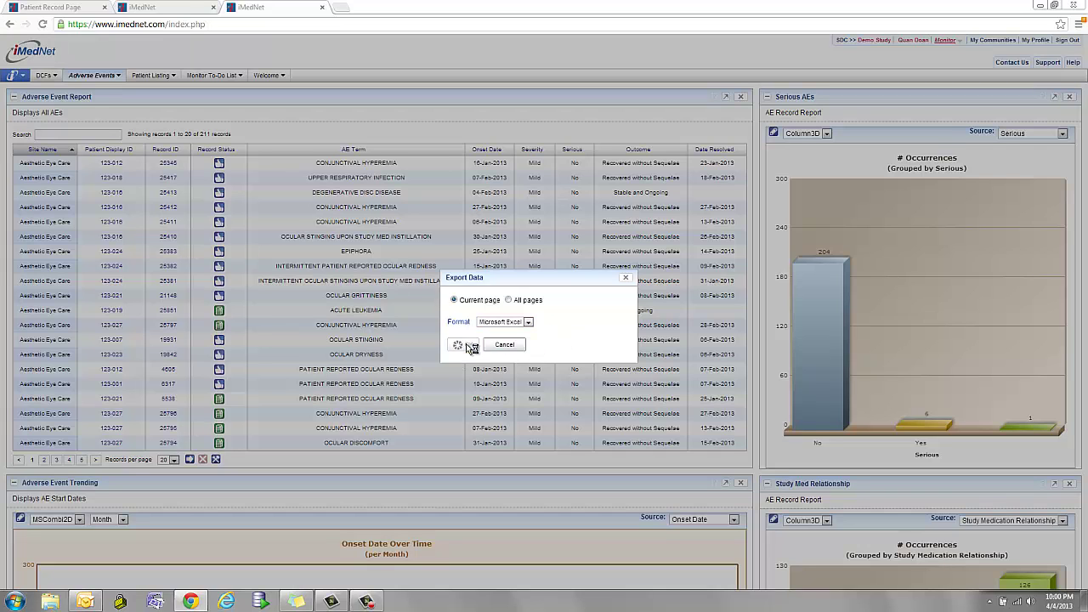
click(459, 345)
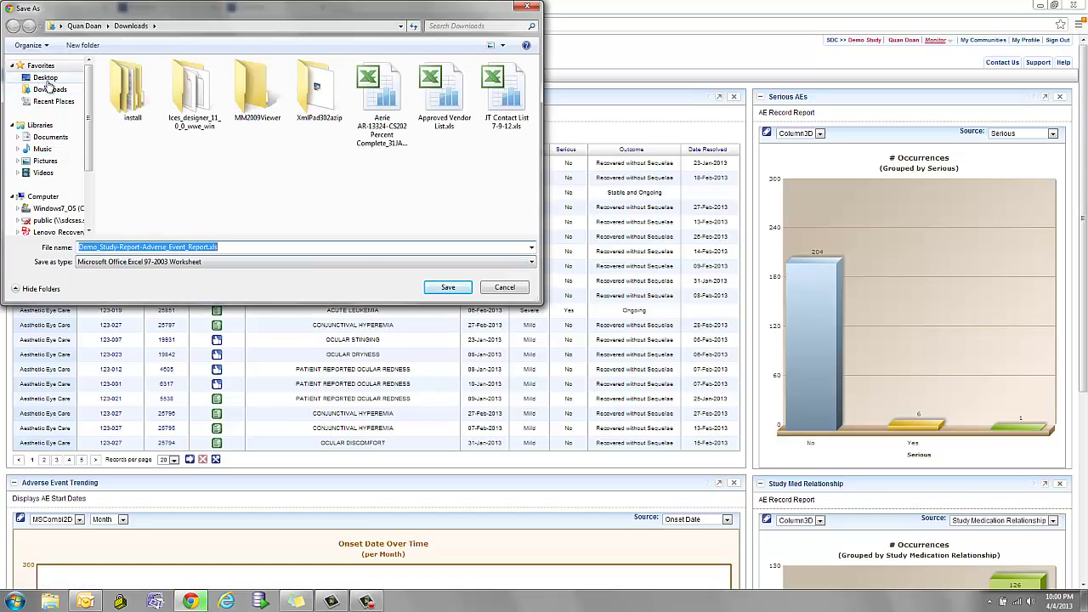
click(45, 77)
Save Demo_Study-Report-Adverse_Event_Report.xls and AutoFit every column width in Excel.
click(448, 287)
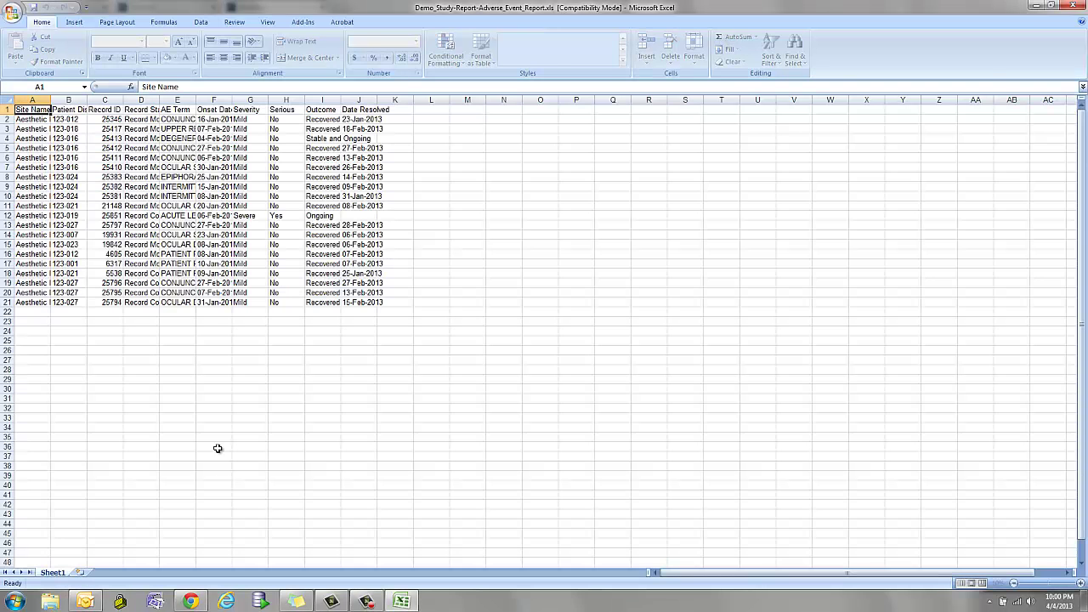
click(7, 99)
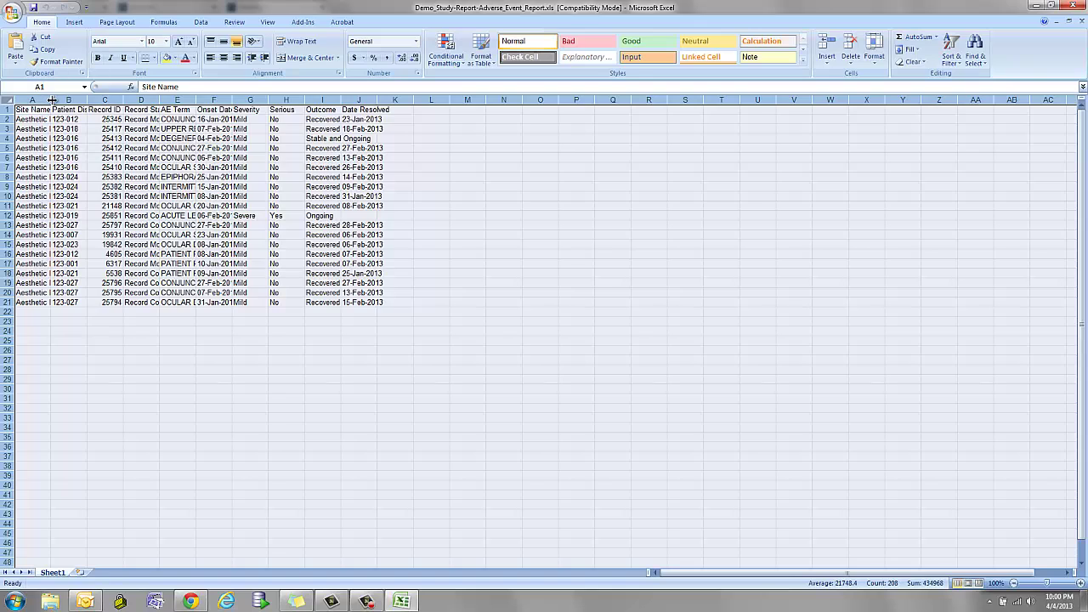
double_click(50, 100)
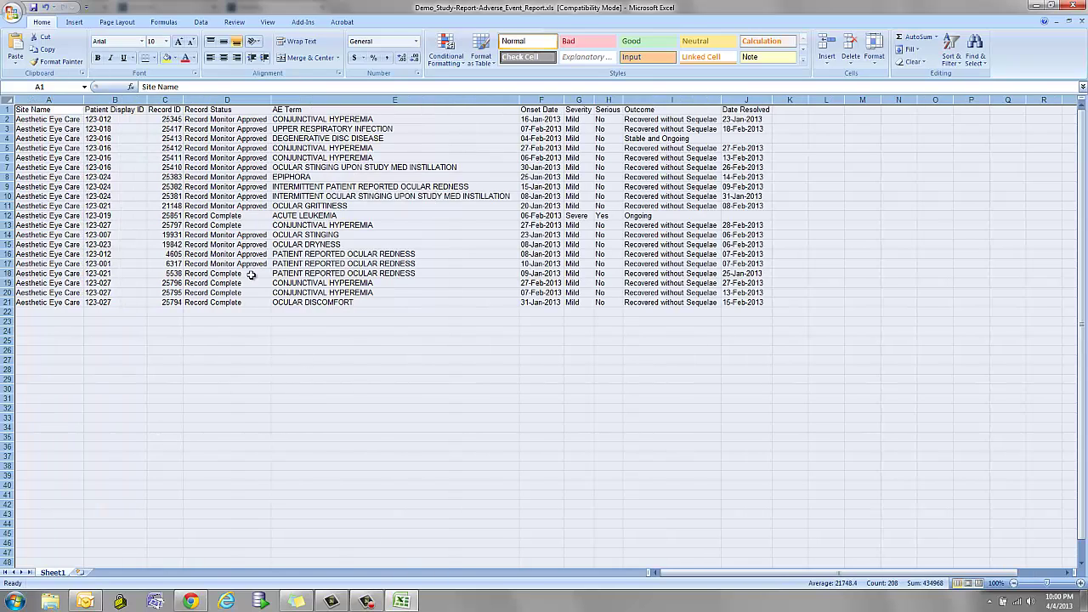